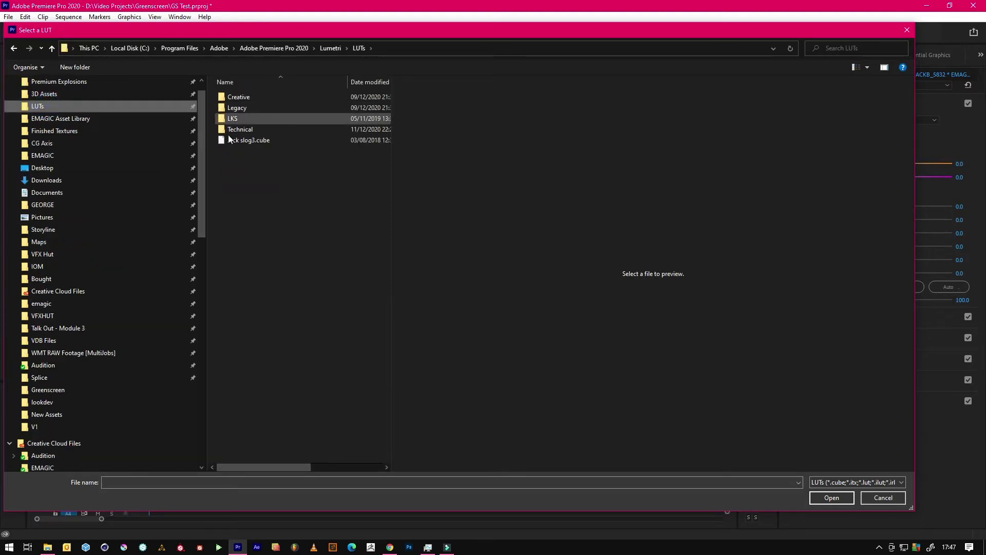
- Apply the Jack slog3.cube input LUT to the clip and set Contrast to 139.9, Highlights to -27.3 and Whites to -31.6
double_click(253, 139)
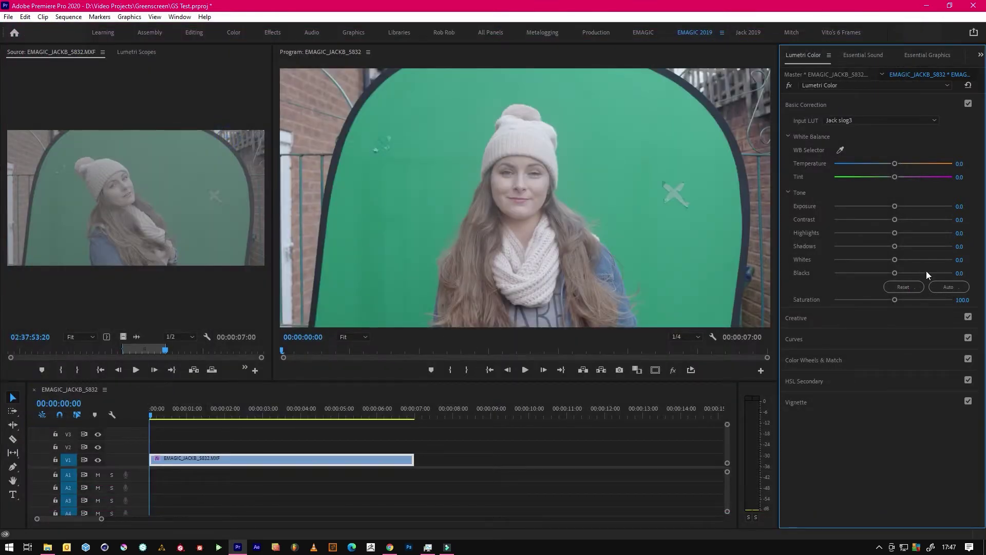
click(193, 412)
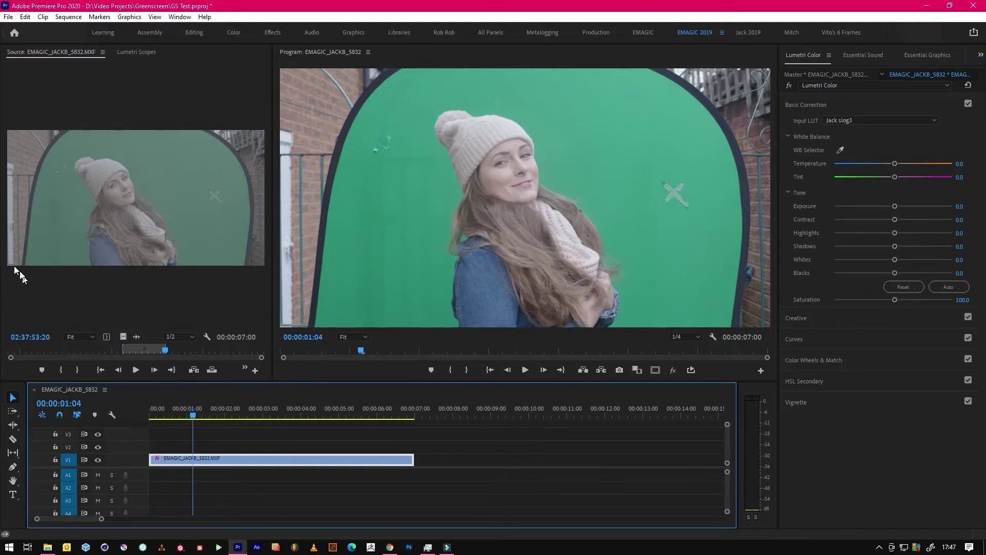
drag(896, 219, 888, 259)
drag(959, 220, 983, 219)
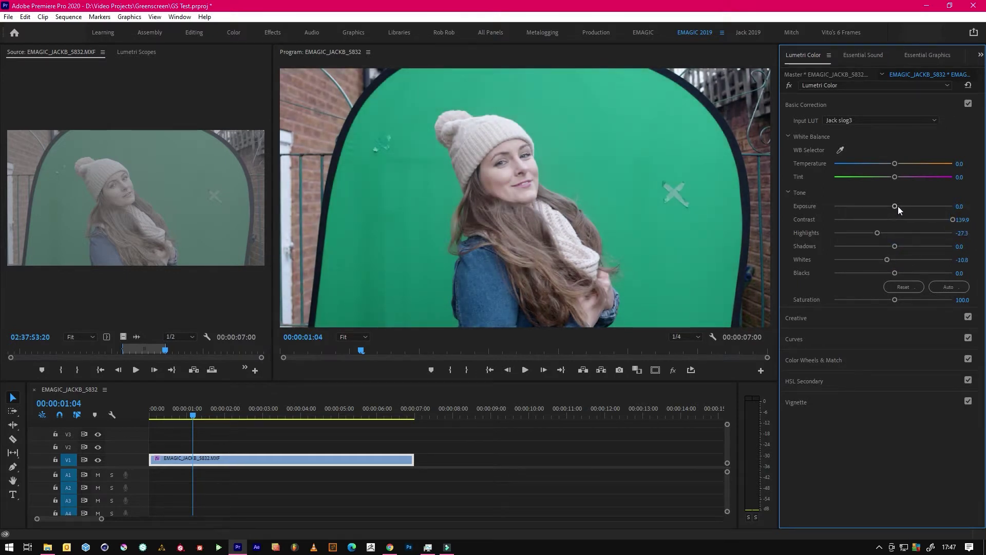
drag(888, 260, 875, 259)
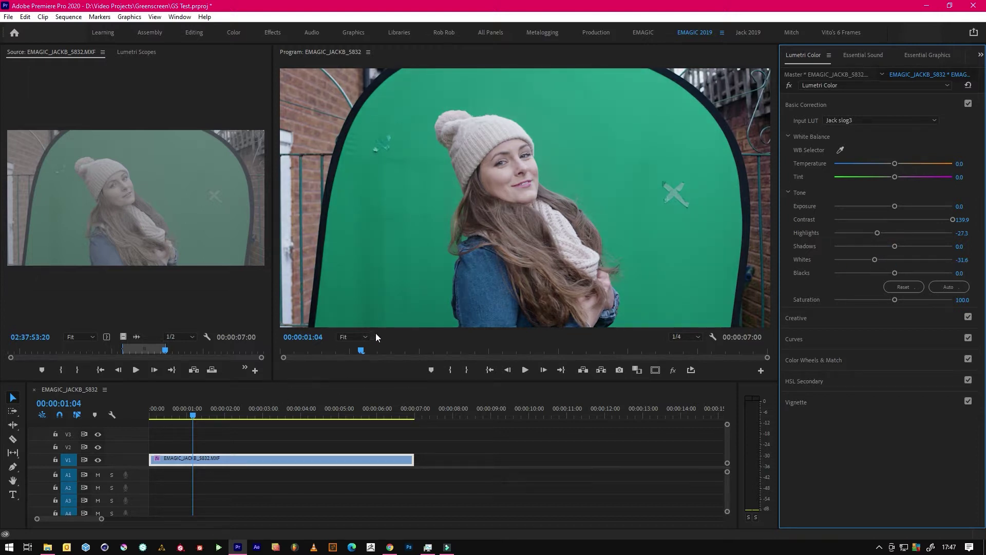
- Start a freehand opacity mask at 00:00:04:10, tracing up the green screen's left side and inside the small tape marks
drag(214, 415, 248, 414)
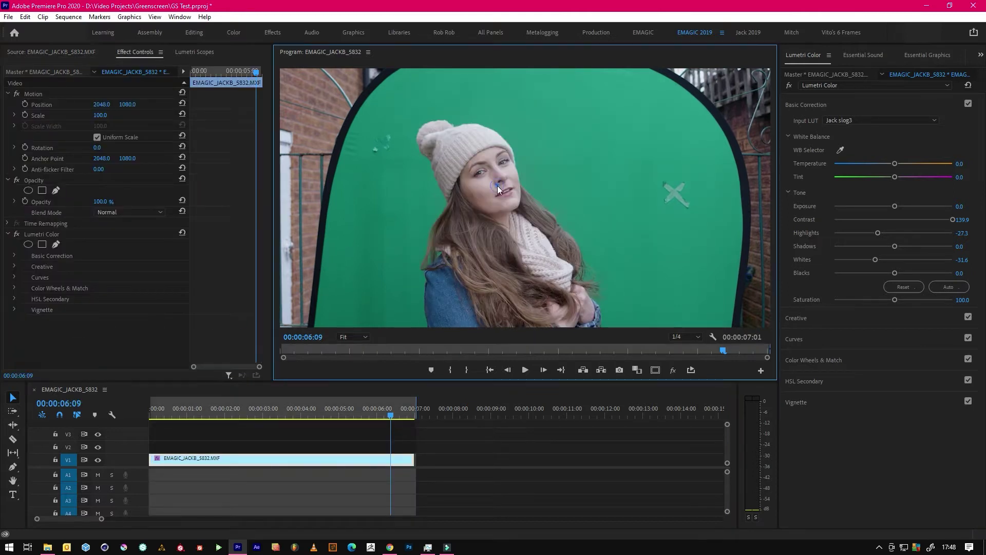
click(335, 437)
drag(208, 408, 157, 414)
drag(248, 424, 316, 415)
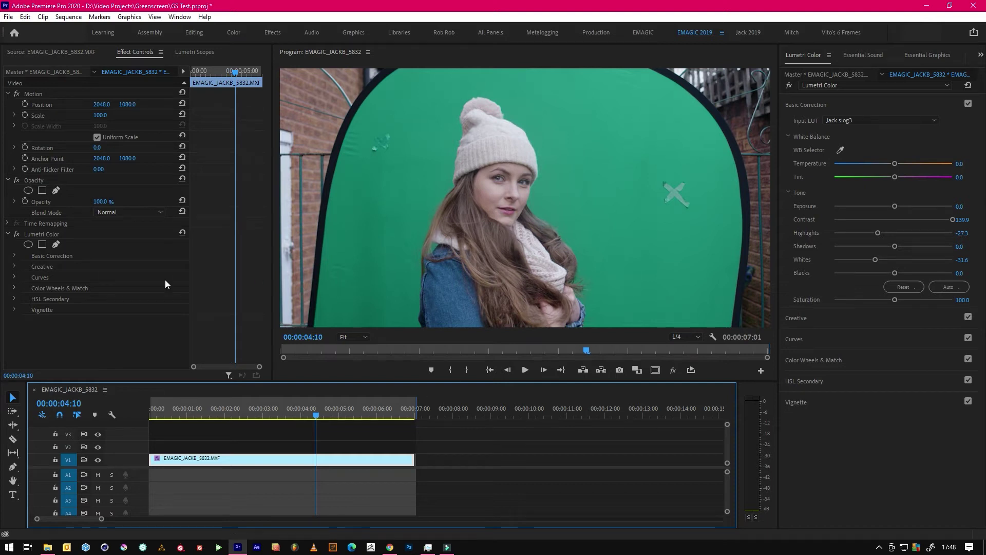
click(29, 180)
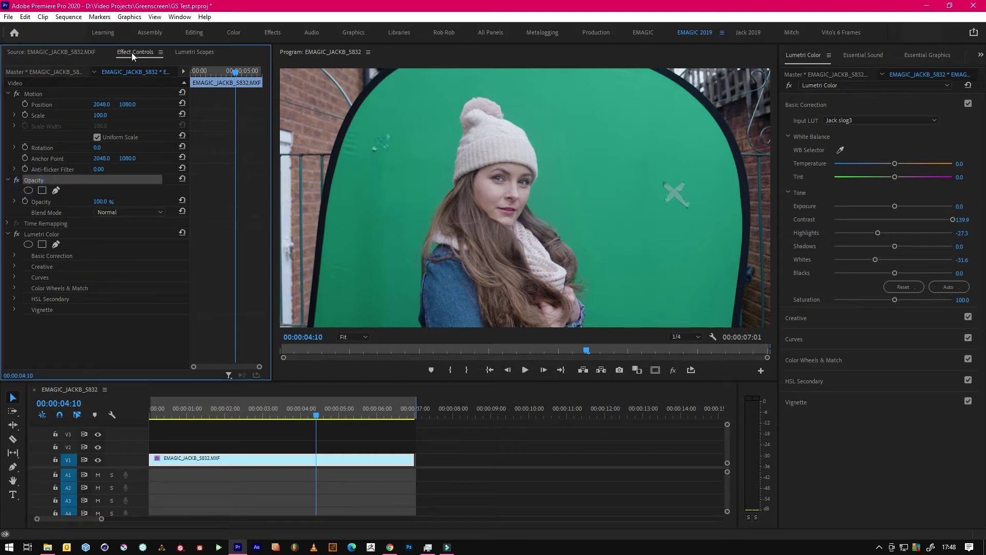
click(55, 190)
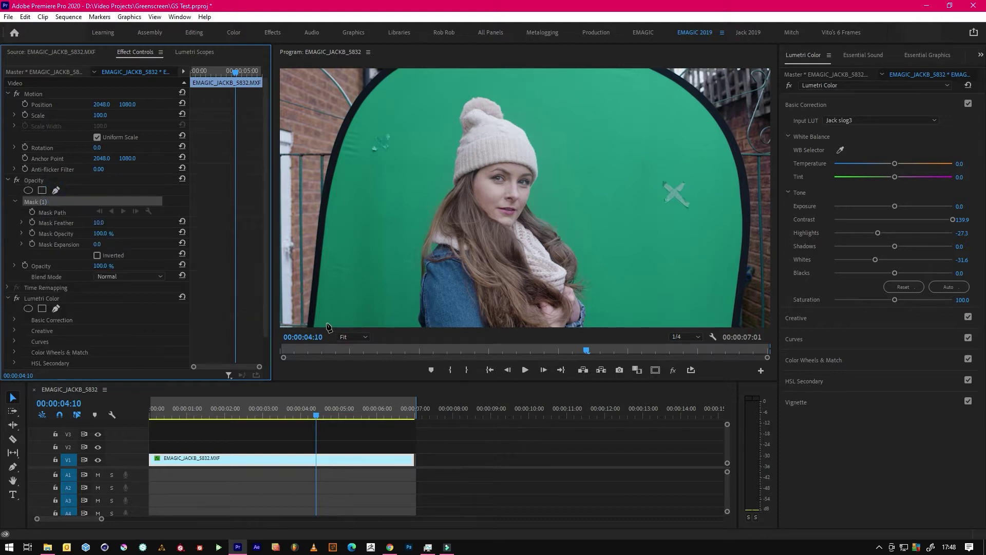
click(328, 327)
click(360, 170)
click(394, 153)
click(395, 98)
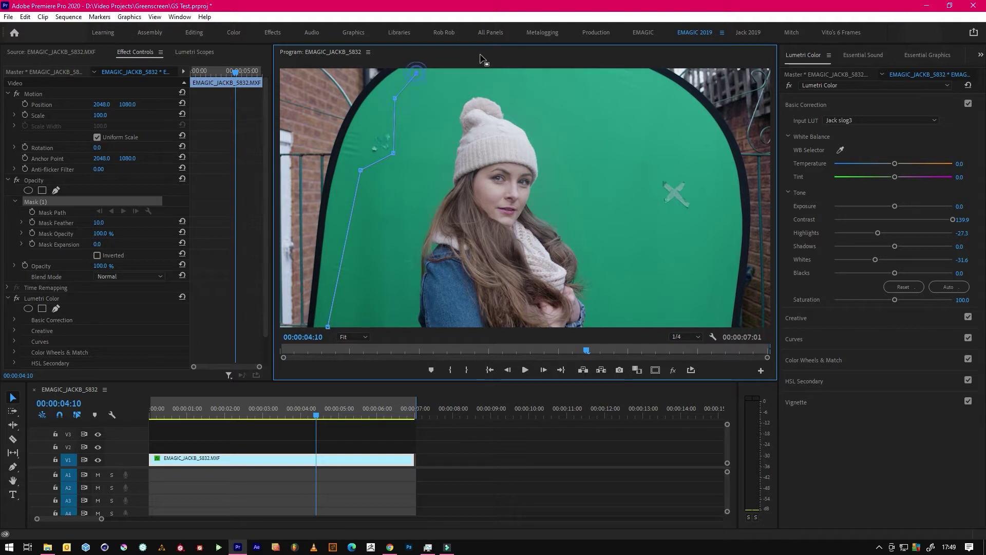
- Continue the mask outline across the green screen's upper edge, inside the taped X and down to the frame's lower right
click(510, 68)
click(650, 81)
click(663, 145)
click(659, 195)
click(673, 208)
click(708, 225)
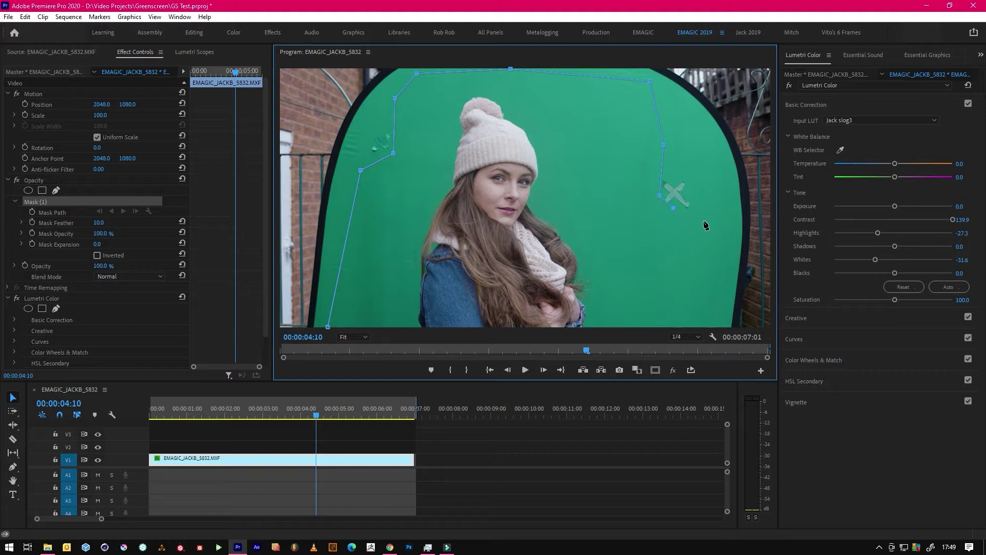
click(704, 328)
- Close the opacity mask with a point beneath the frame and shift its lower-left point slightly below the frame edge
click(361, 337)
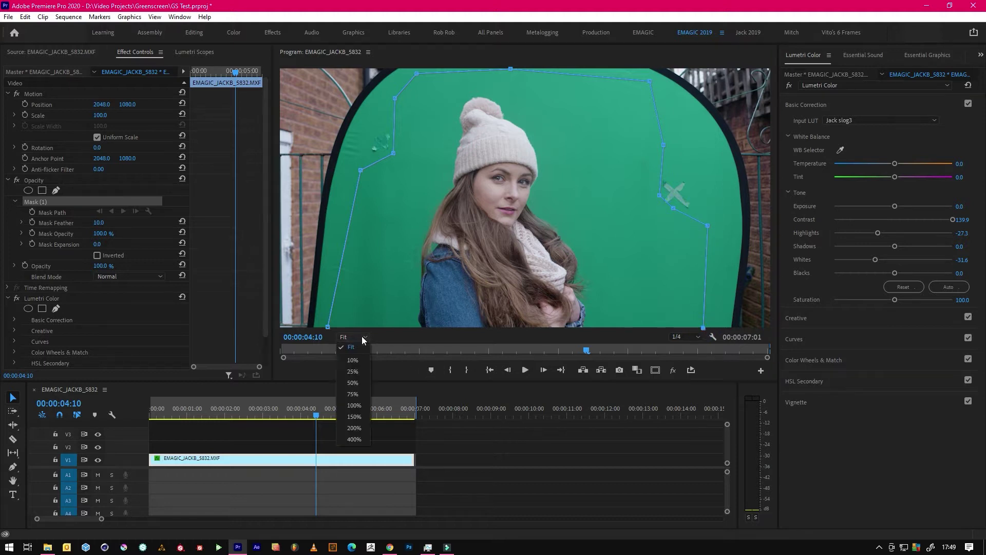
click(353, 365)
click(582, 271)
click(440, 252)
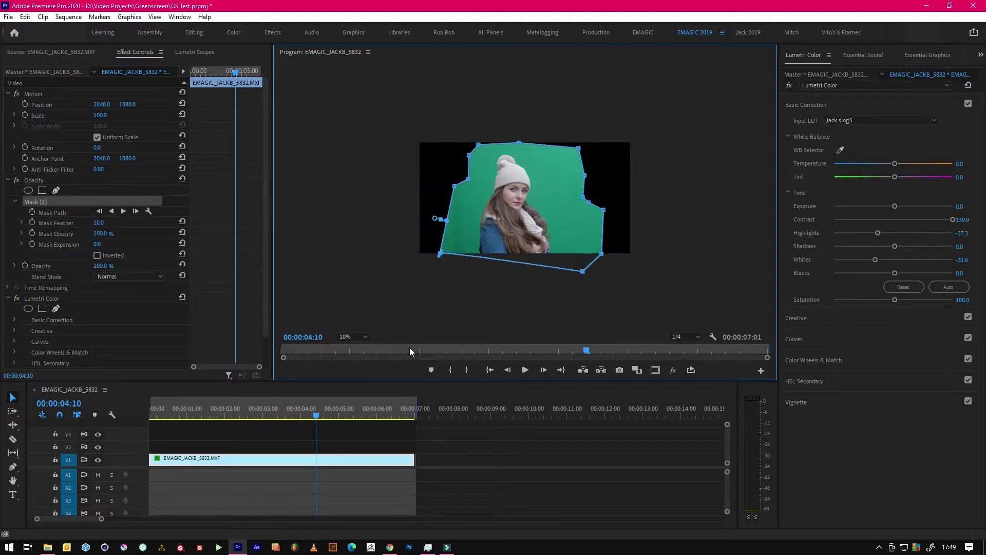
click(358, 337)
click(350, 348)
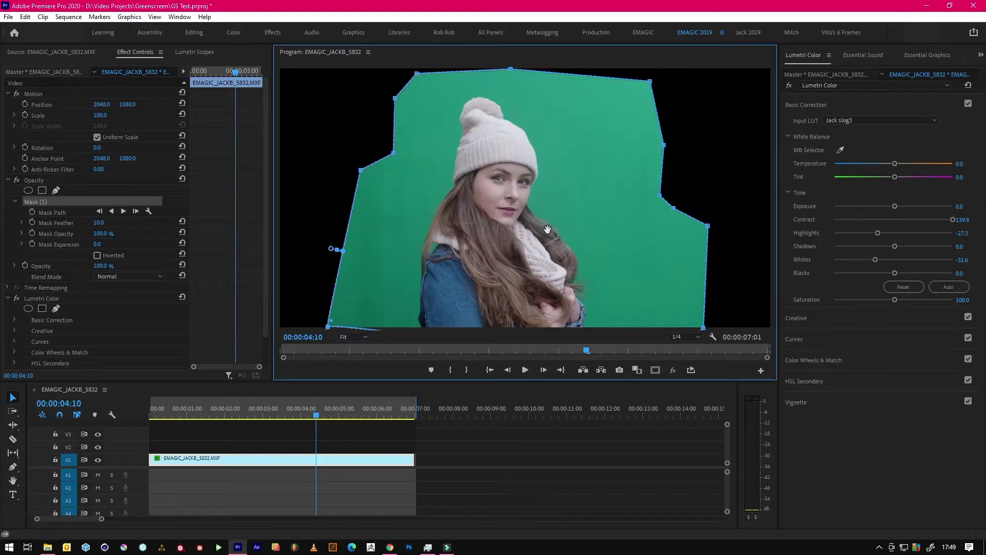
mouse_move(329, 327)
mouse_down()
mouse_move(346, 331)
mouse_move(331, 333)
mouse_up()
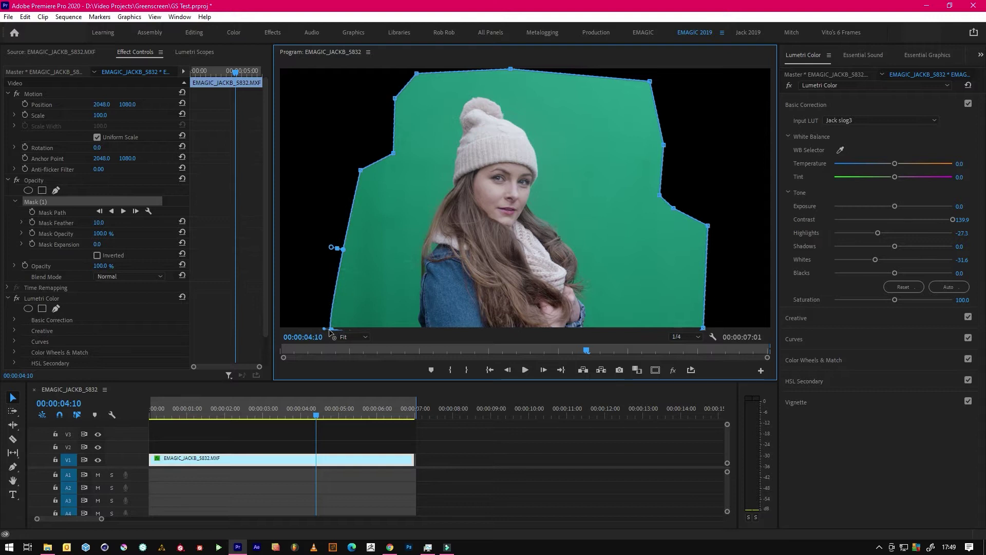
click(451, 455)
click(401, 218)
click(375, 444)
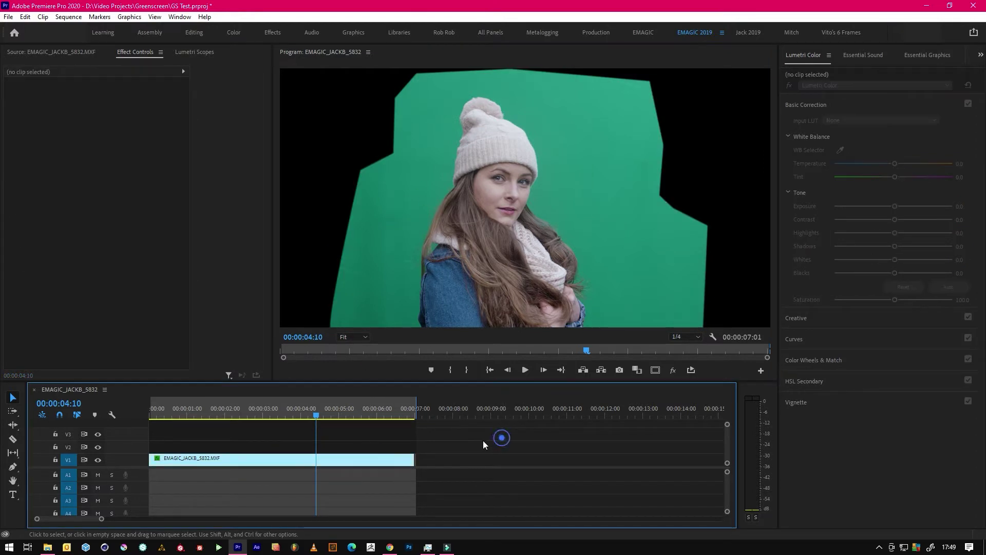
- Search the effects for "ultra" and apply Ultra Key to the EMAGIC_JACKB_S832.MXF clip on V1
click(370, 461)
click(103, 221)
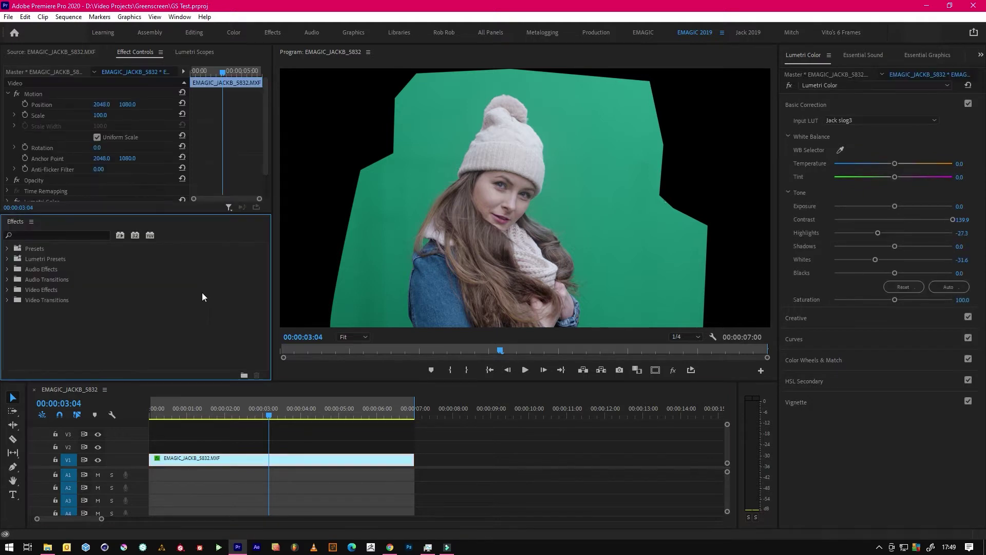
click(65, 334)
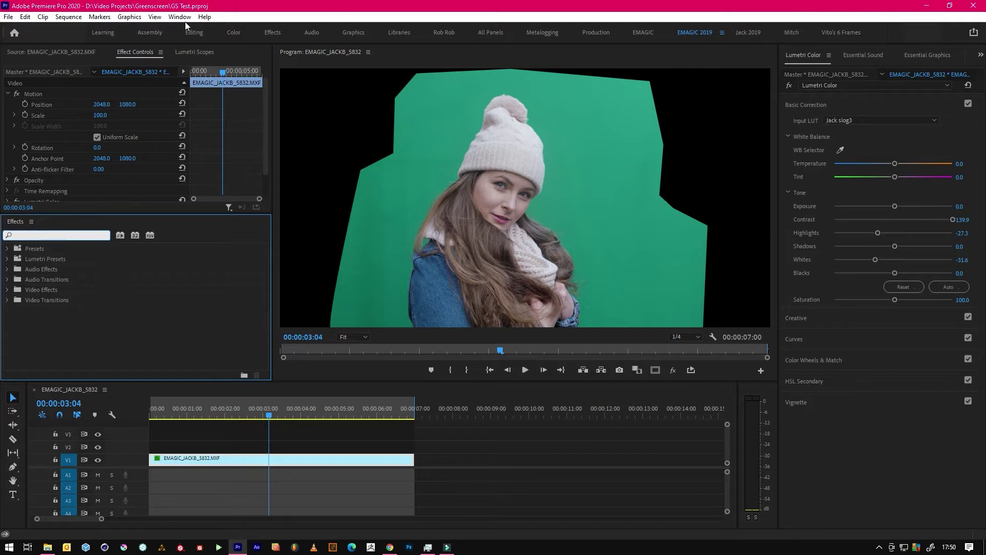
click(181, 17)
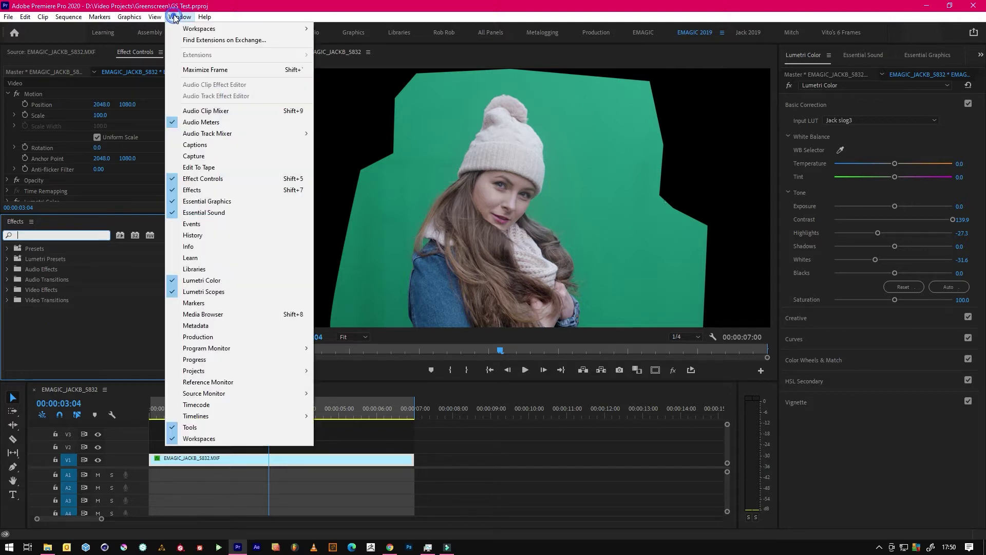
click(213, 192)
click(29, 236)
text(ultra)
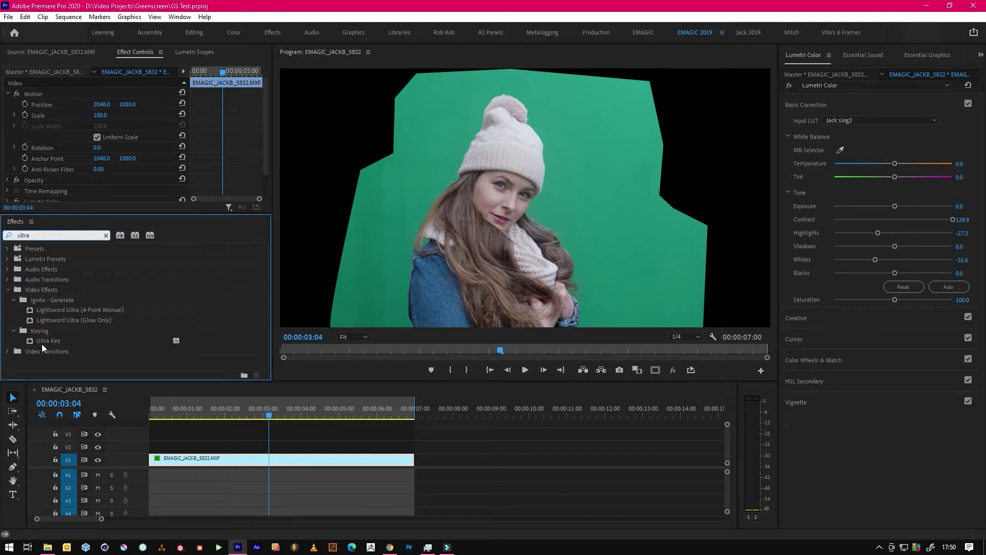
drag(44, 339, 245, 457)
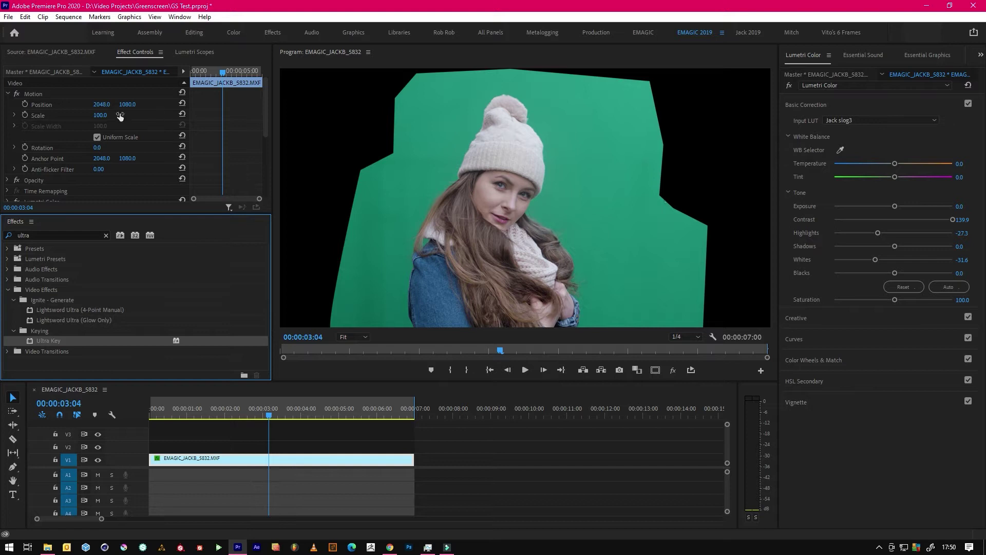
- Set the Ultra Key's key color by sampling the green screen in the image
scroll(254, 190, down, 5)
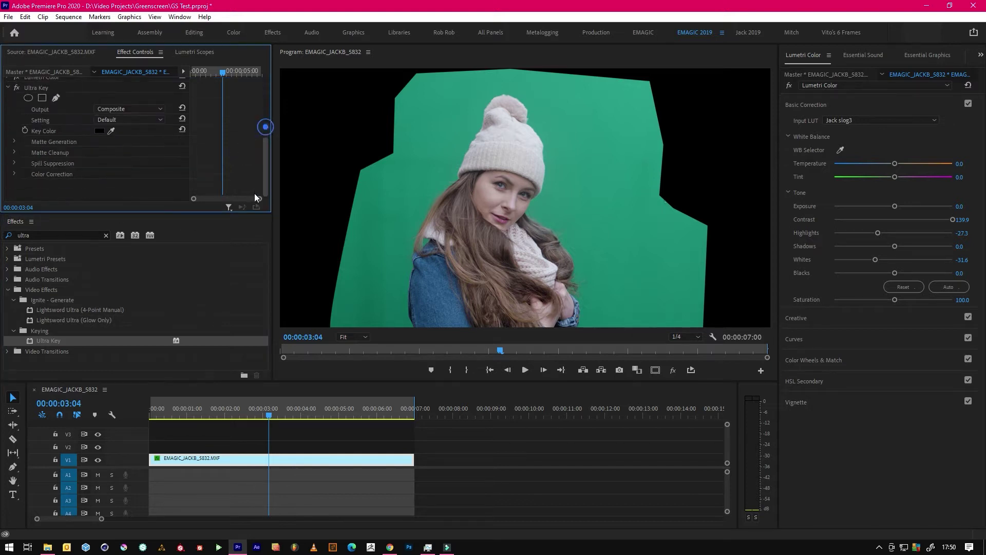
click(36, 90)
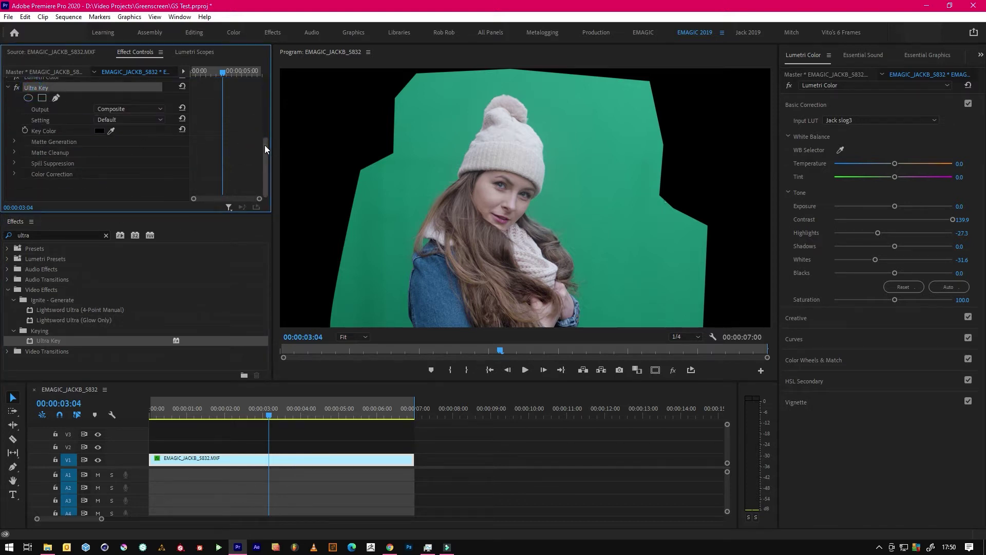
click(341, 457)
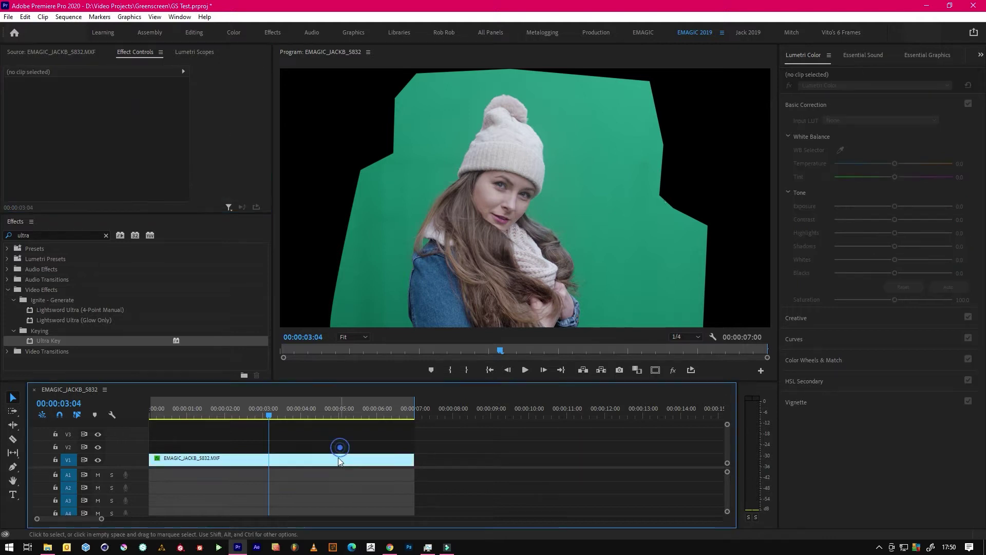
scroll(57, 159, down, 3)
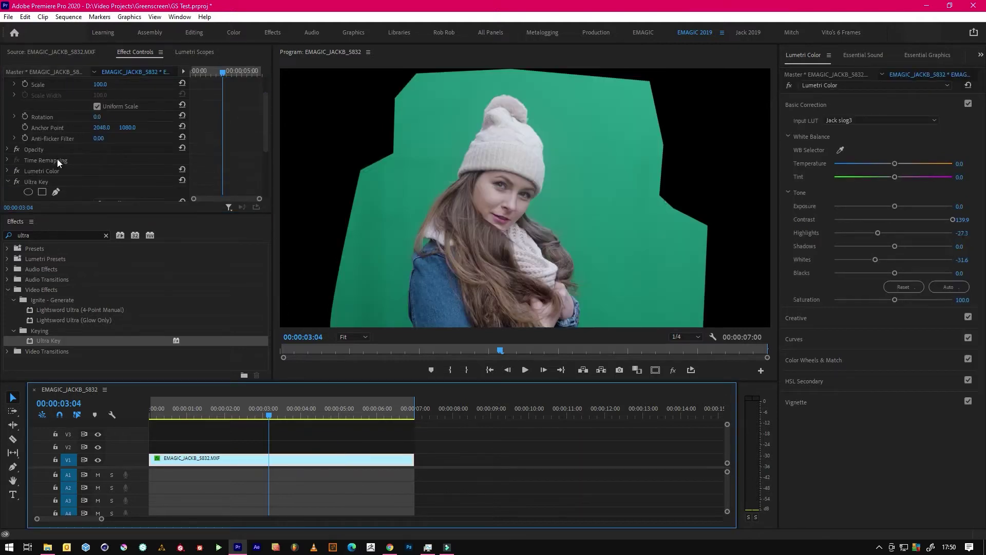
click(33, 146)
scroll(50, 152, down, 1)
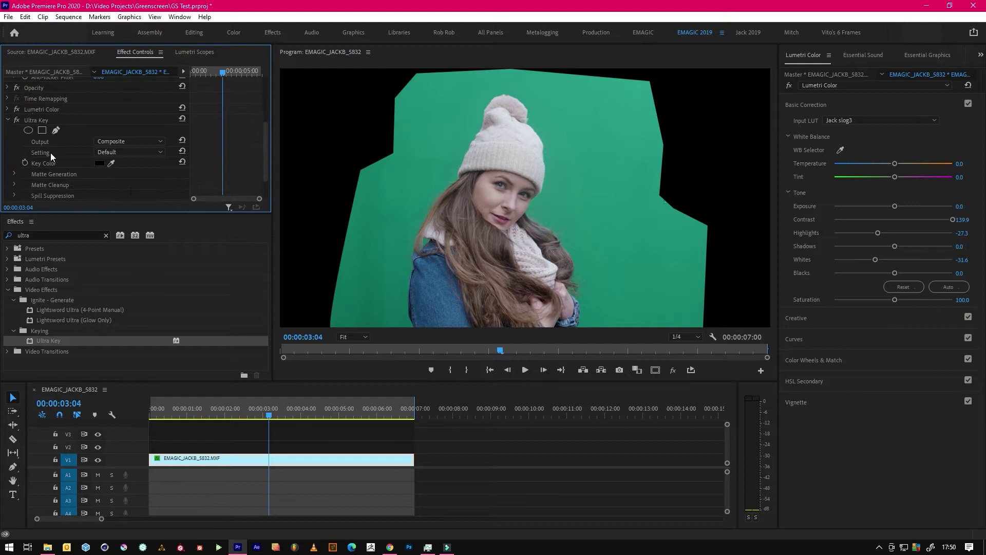
click(110, 163)
click(459, 166)
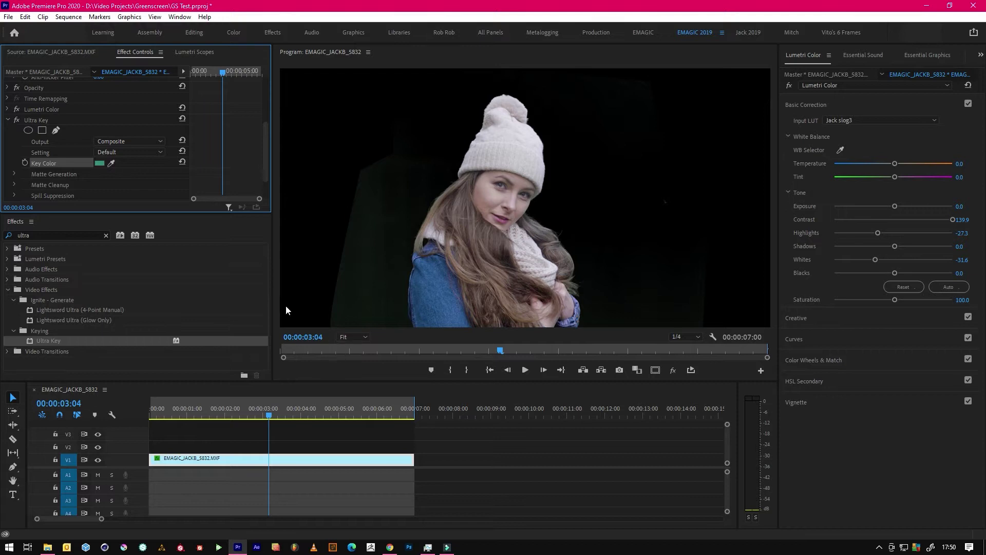
- Expand the Ultra Key's Matte Generation and Matte Cleanup settings and enlarge the effect controls area to show them
scroll(267, 142, down, 3)
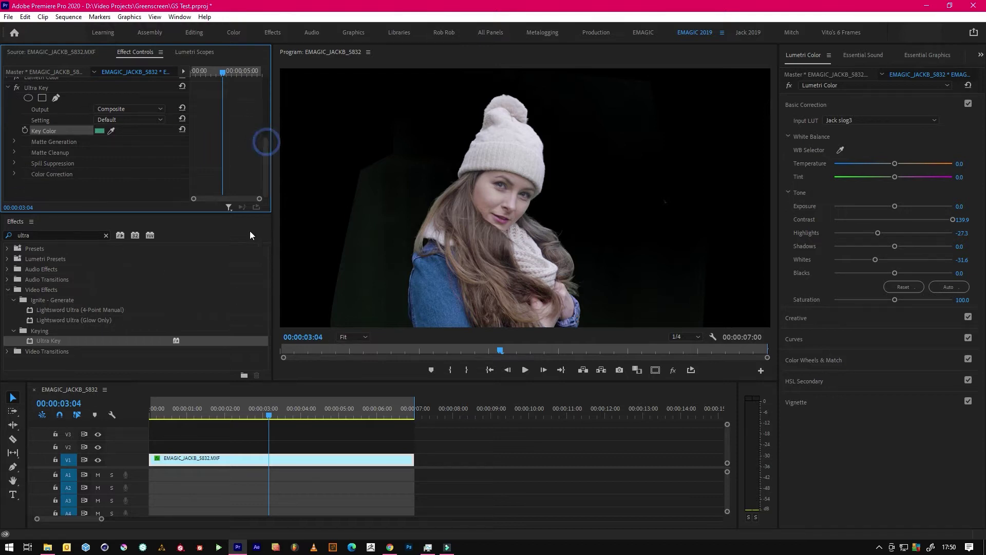
click(15, 142)
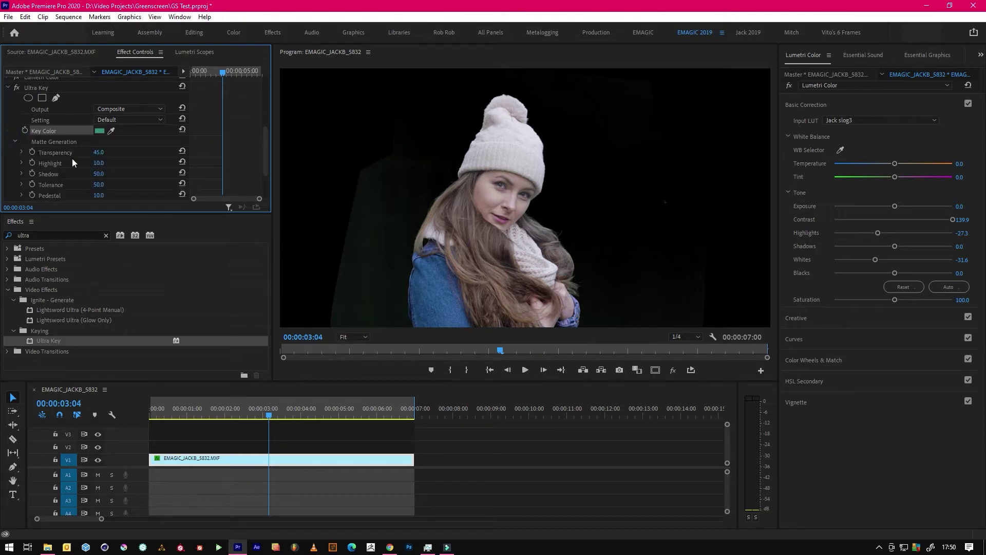
drag(264, 150, 264, 175)
click(15, 153)
drag(103, 215, 123, 334)
scroll(265, 205, up, 3)
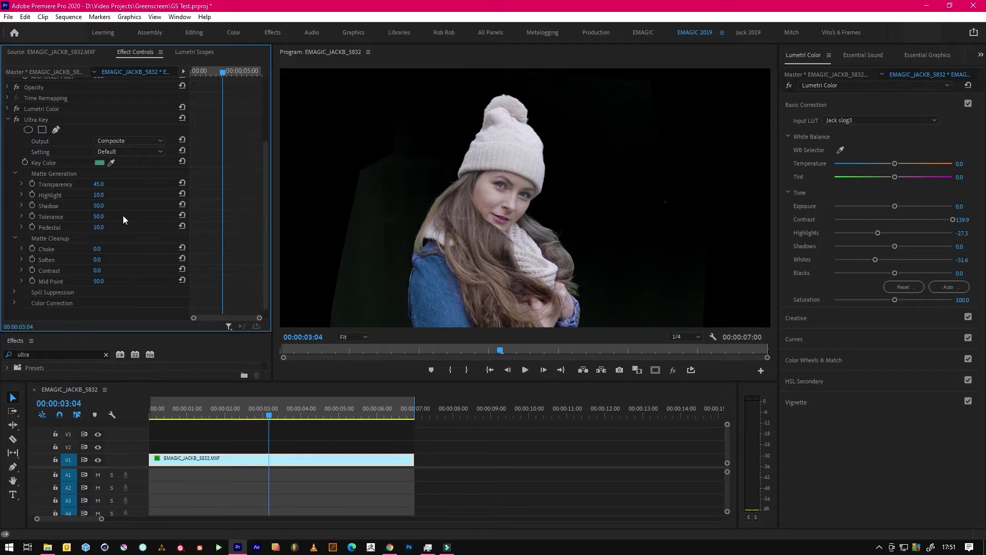
- Set the Ultra Key's Matte Generation Highlight to 8 and Shadow to 45, checking the edges close up
drag(99, 184, 95, 184)
mouse_move(98, 195)
mouse_down()
mouse_move(94, 207)
mouse_move(109, 206)
mouse_up()
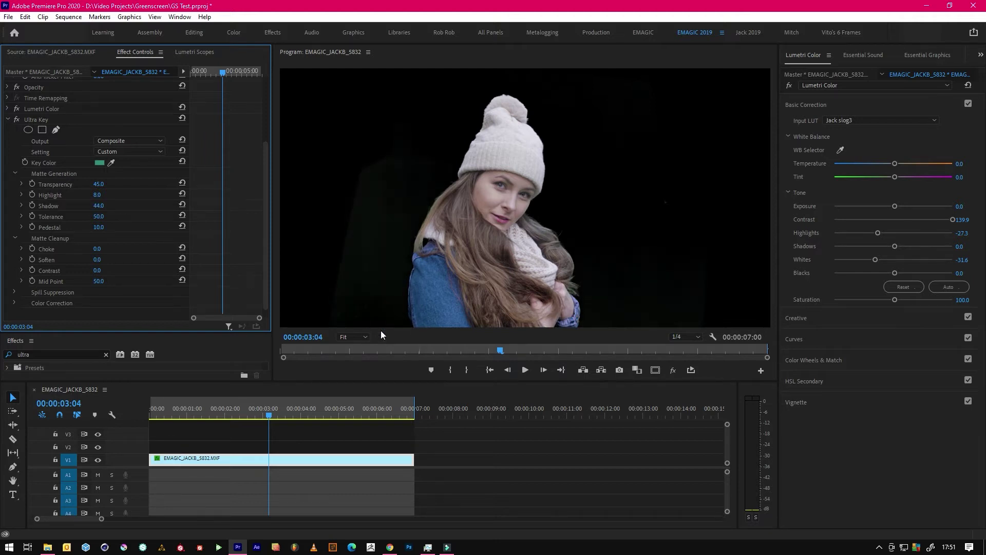
click(354, 337)
click(360, 399)
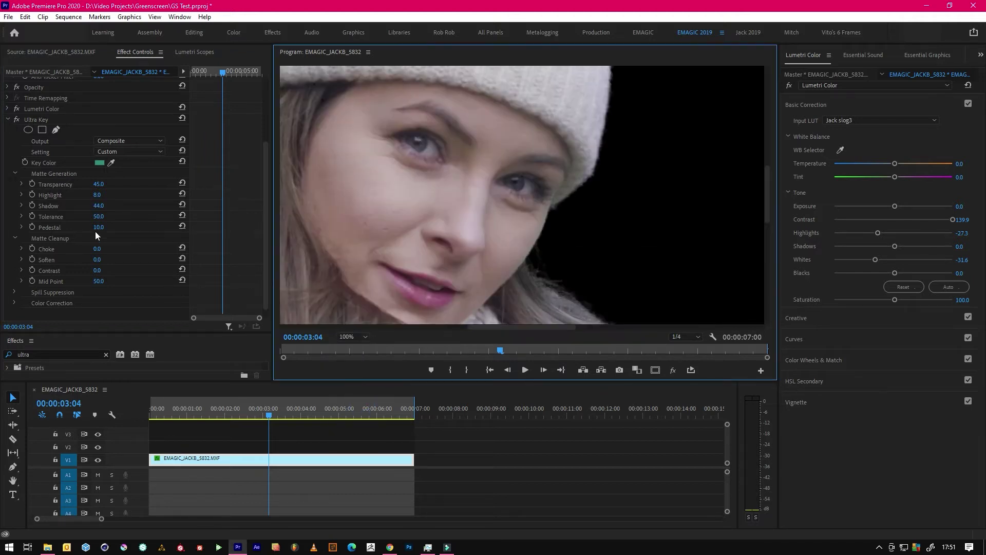
drag(99, 227, 96, 206)
click(346, 339)
click(355, 344)
- Set the Ultra Key's Tolerance to 75 and Pedestal to 72, and check the key at 00:00:03:24
drag(105, 220, 136, 220)
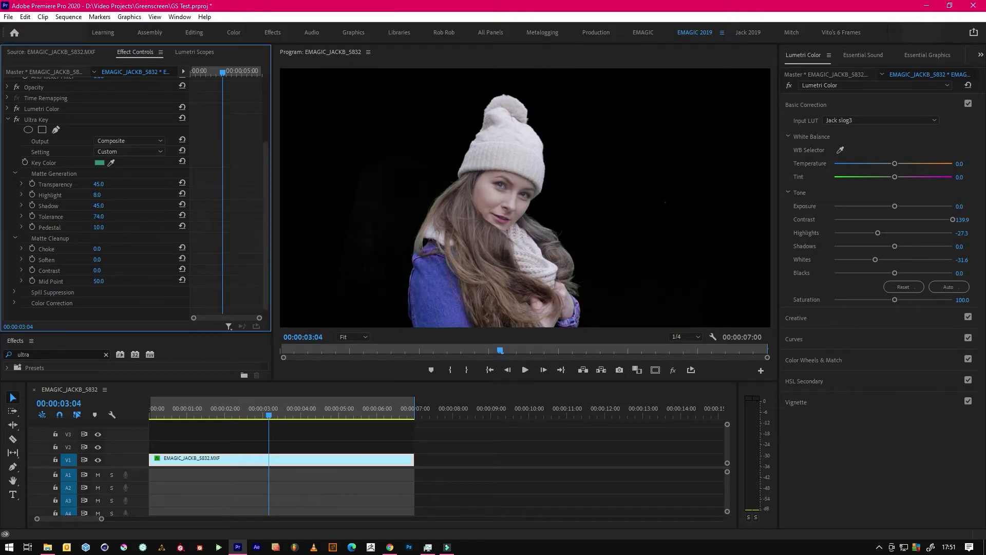
drag(110, 228, 129, 228)
drag(98, 227, 99, 224)
mouse_move(97, 251)
mouse_down()
mouse_move(148, 251)
mouse_move(97, 251)
mouse_up()
mouse_move(282, 410)
mouse_down()
mouse_move(370, 411)
mouse_move(269, 409)
mouse_up()
click(301, 411)
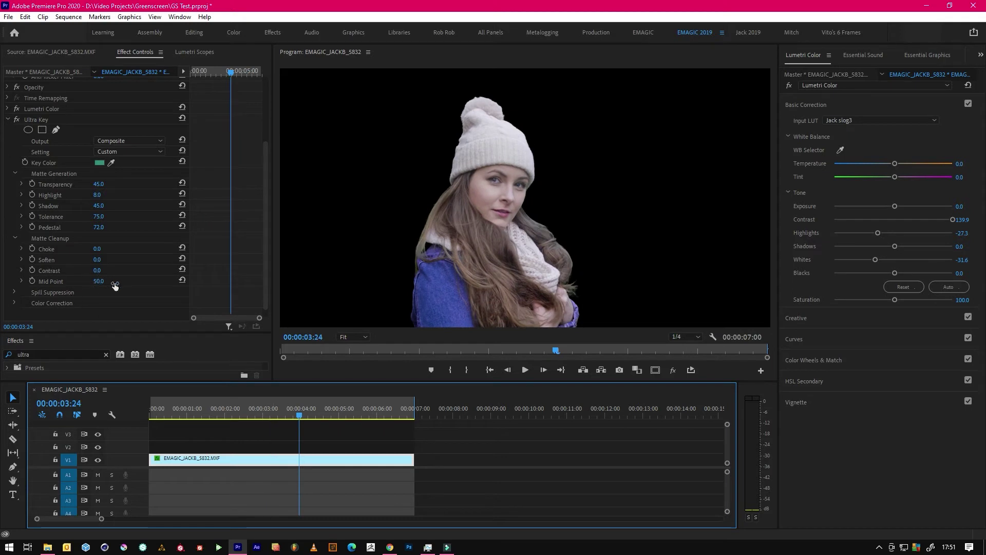
- Set the Matte Cleanup Soften to 17 while checking the hair and scarf edges
click(353, 338)
click(360, 406)
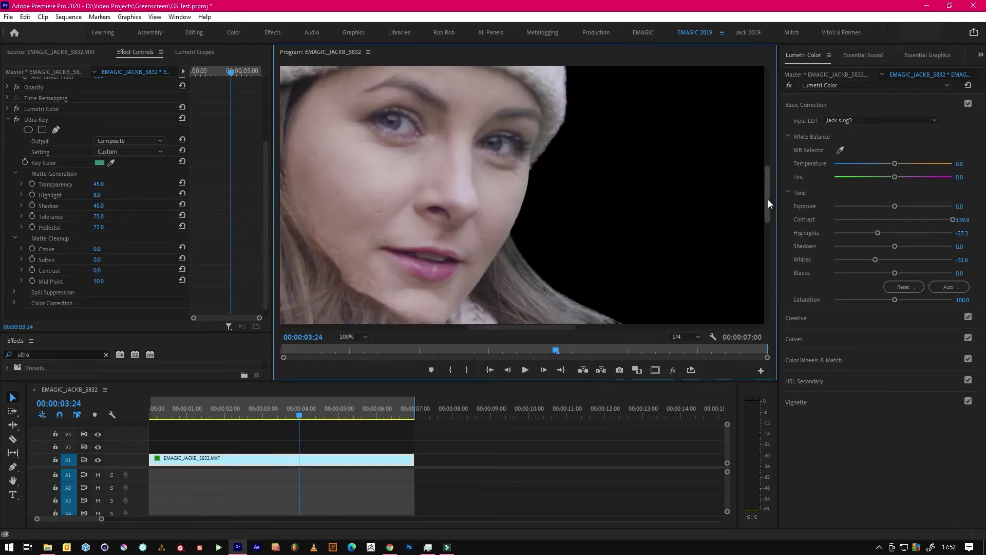
drag(768, 203, 753, 267)
drag(96, 260, 105, 259)
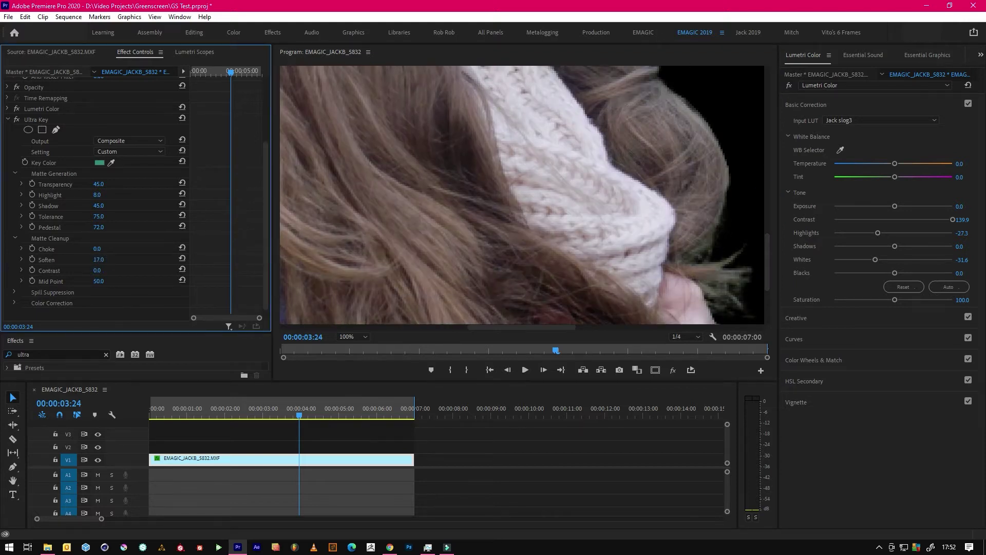
- Set the Matte Cleanup Soften to 12 and fit the whole frame in the preview
text(12)
key(Return)
click(355, 337)
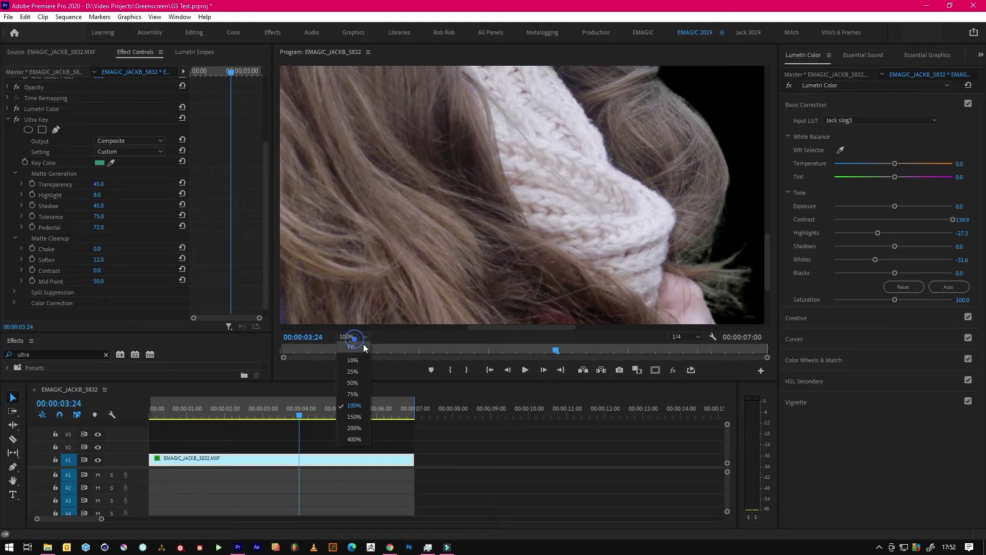
click(352, 357)
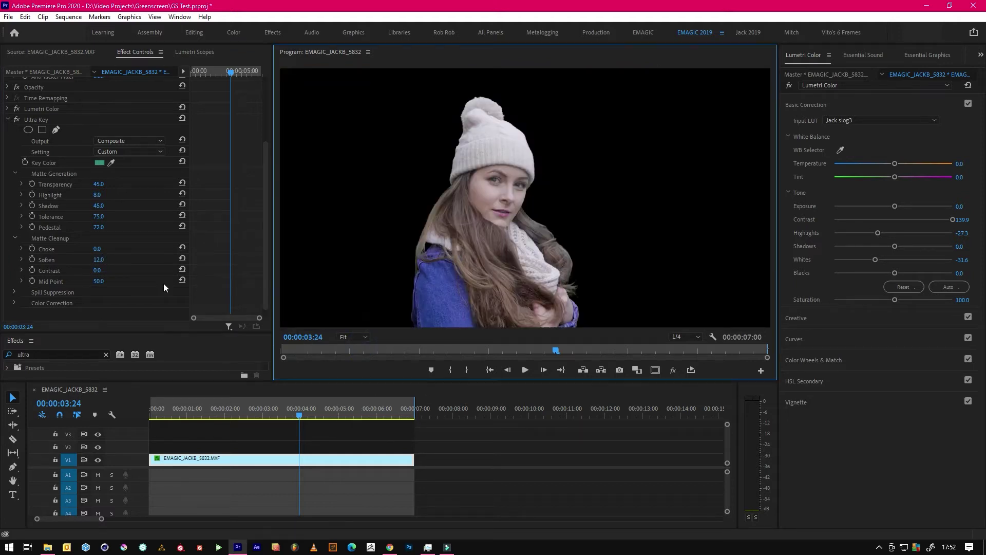
- Play the keyed clip from the start and move the playhead back to 00:00:00:13
click(121, 409)
key(Home)
key(space)
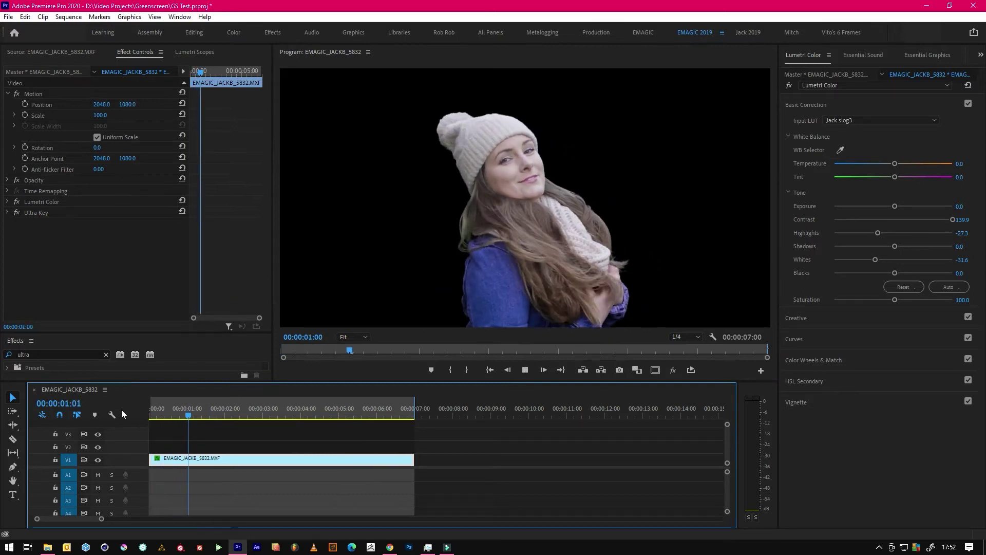
key(space)
drag(282, 411, 170, 400)
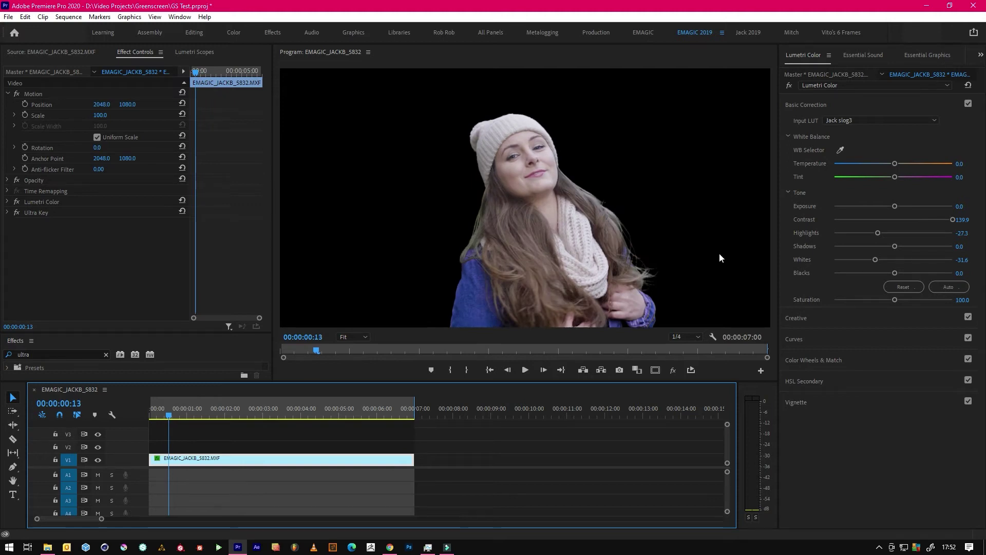
- Inspect the hair and scarf edges at 100% zoom, and replay the full frame, stopping at 00:00:01:04
click(359, 337)
click(347, 404)
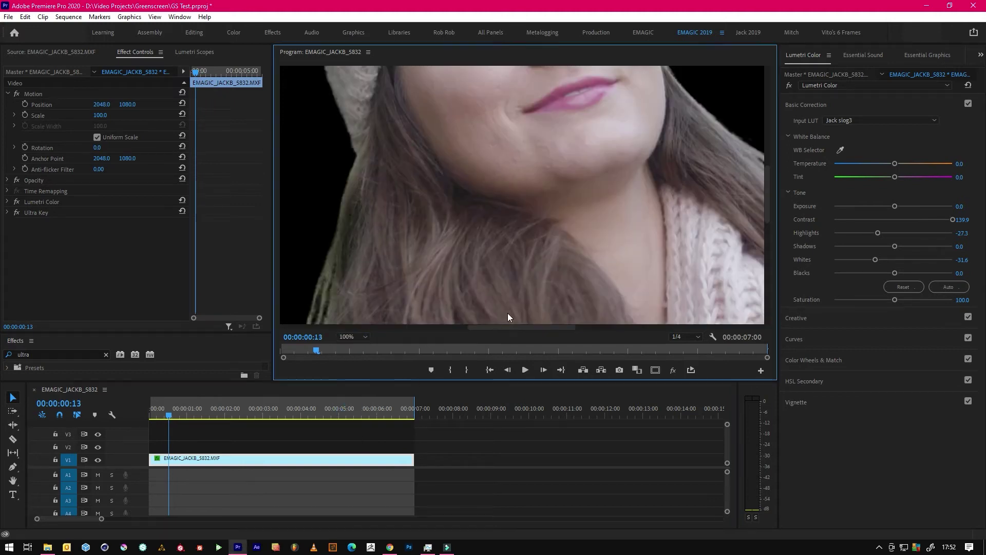
drag(536, 327, 593, 332)
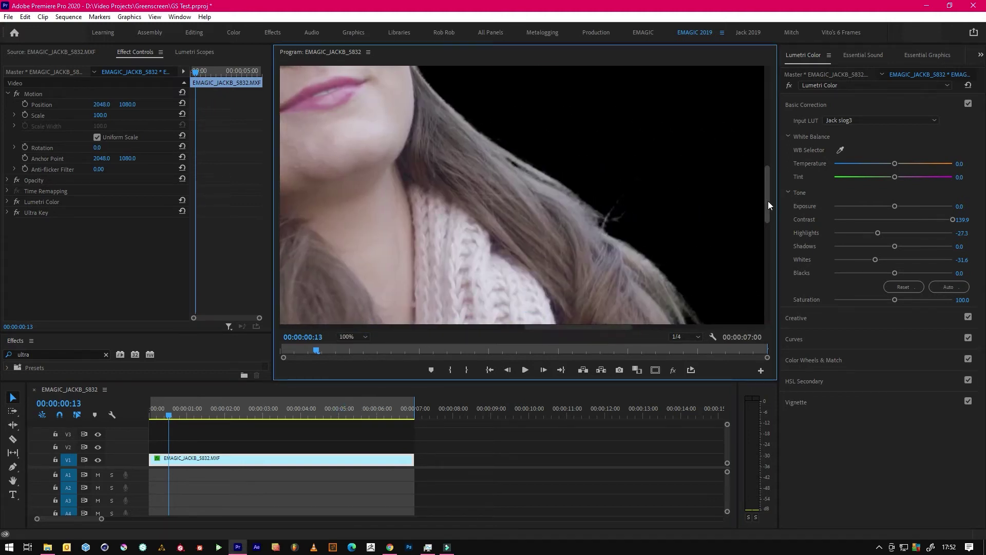
drag(768, 201, 788, 258)
click(353, 337)
click(343, 347)
key(space)
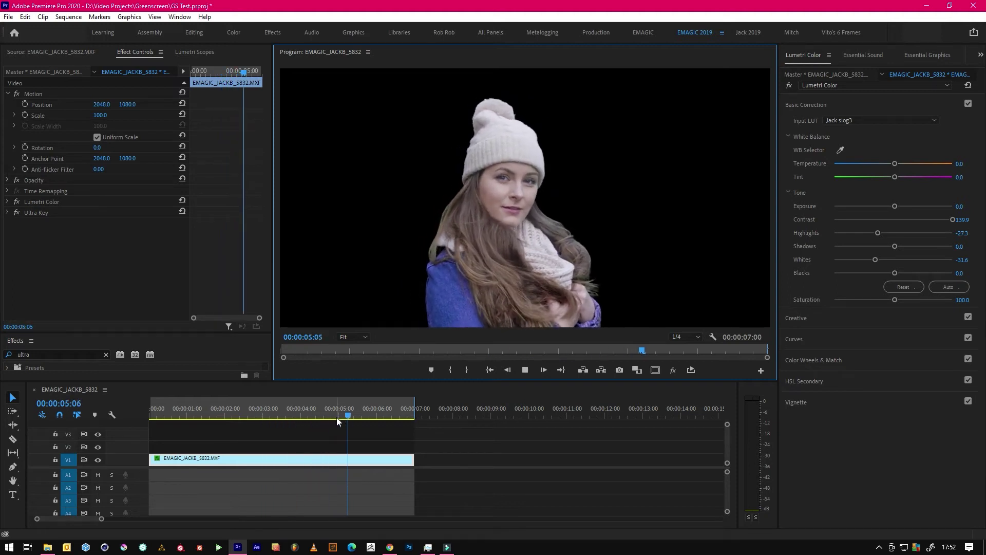
click(170, 407)
key(space)
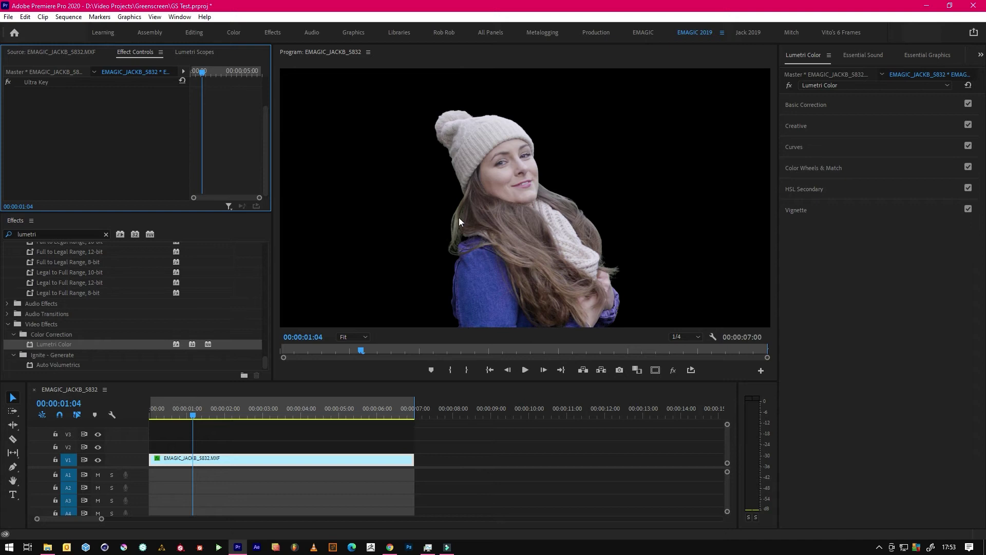
- Add a second Lumetri Color effect to the keyed clip after Ultra Key and rename it "fix green"
click(185, 458)
drag(51, 344, 230, 464)
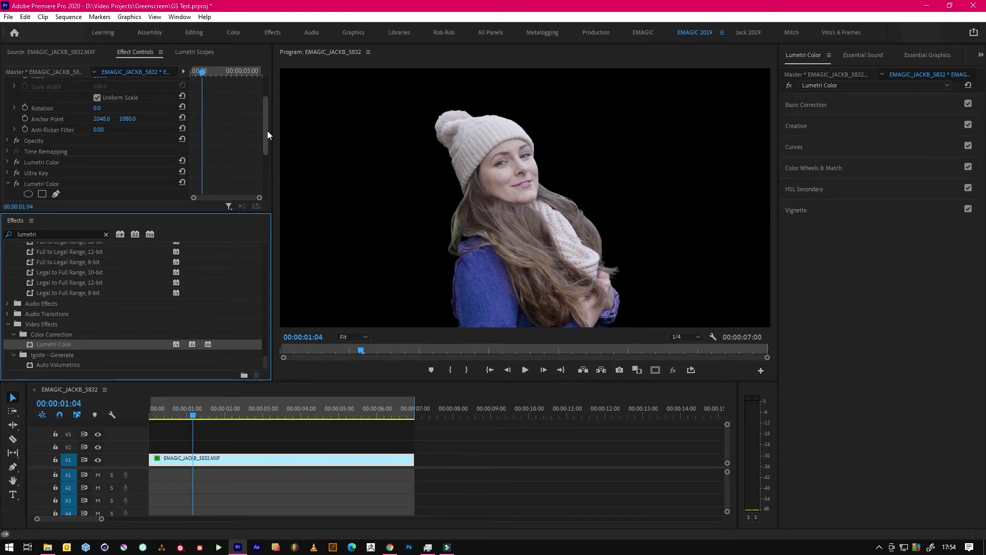
scroll(201, 161, down, 3)
right_click(43, 101)
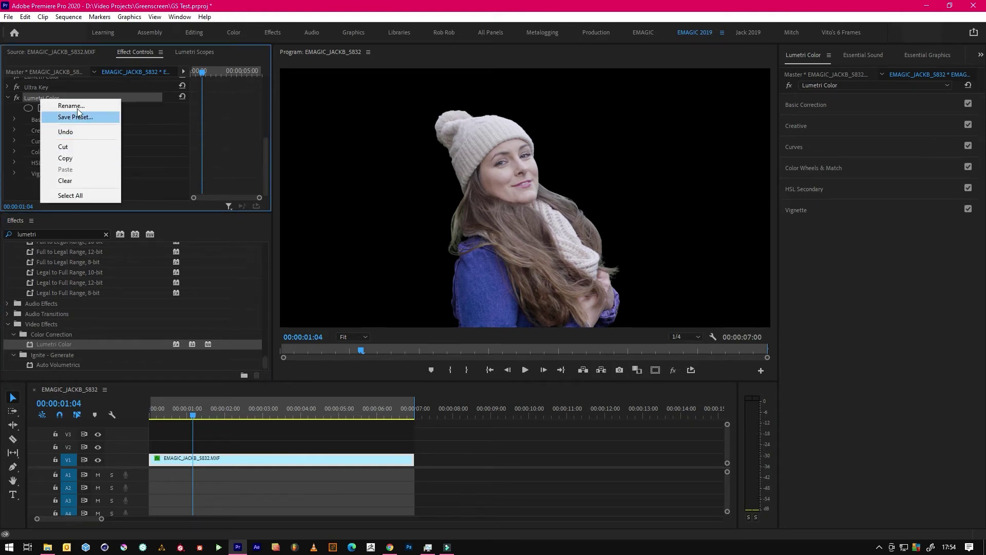
click(72, 103)
text(fix green)
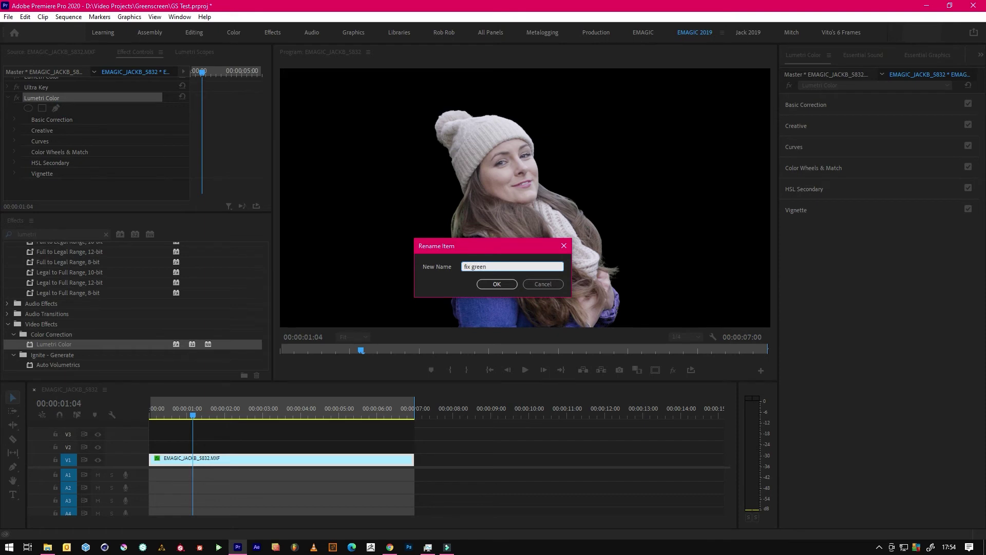
key(Return)
- In the fix green effect's HSL Secondary, key the greens, extending the hue range through yellow and opening the saturation and luminance ranges fully
click(832, 90)
click(827, 104)
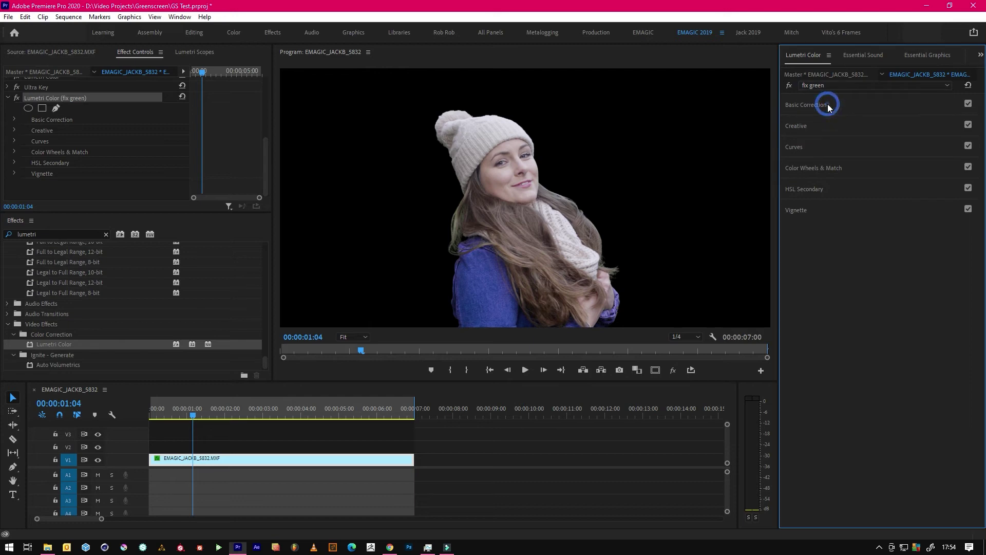
click(805, 192)
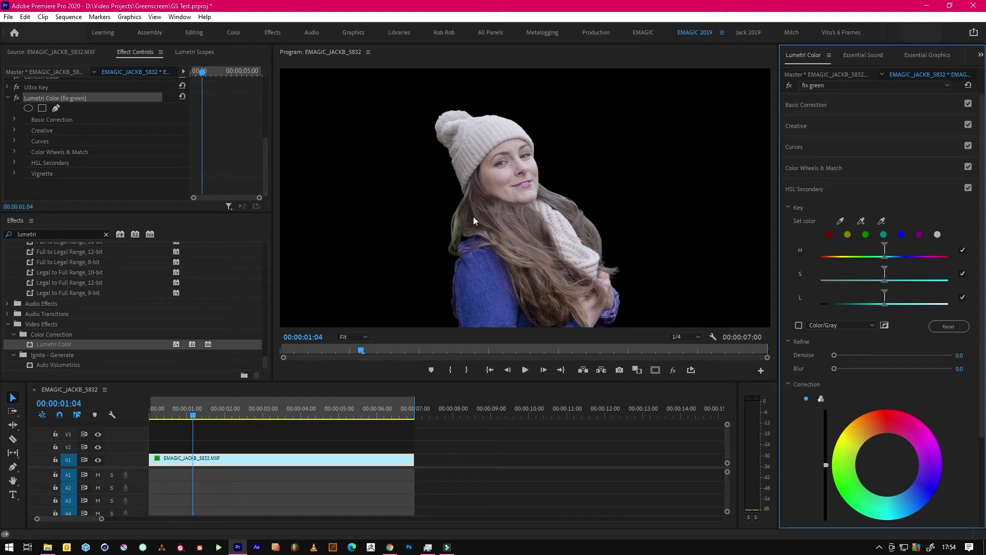
click(265, 153)
scroll(207, 142, up, 3)
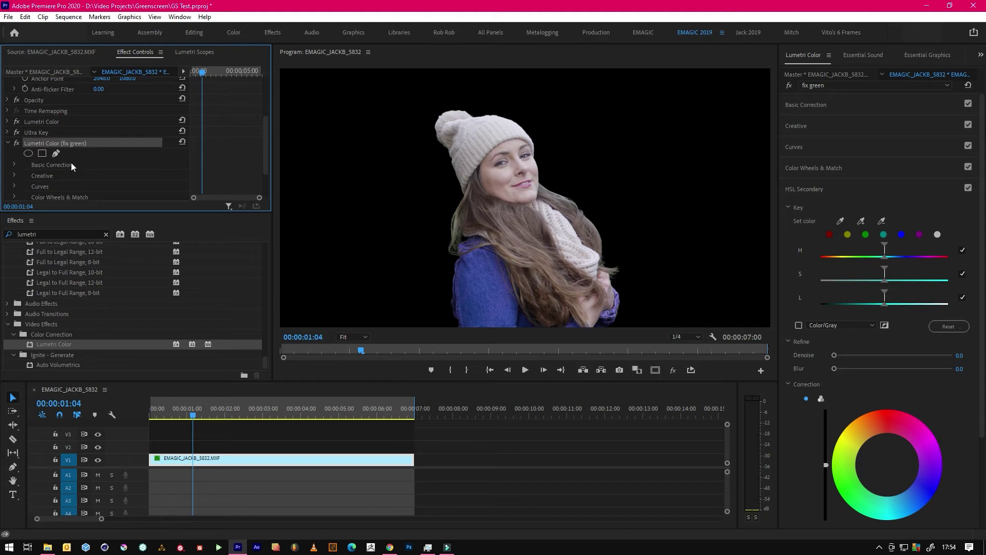
drag(267, 153, 227, 180)
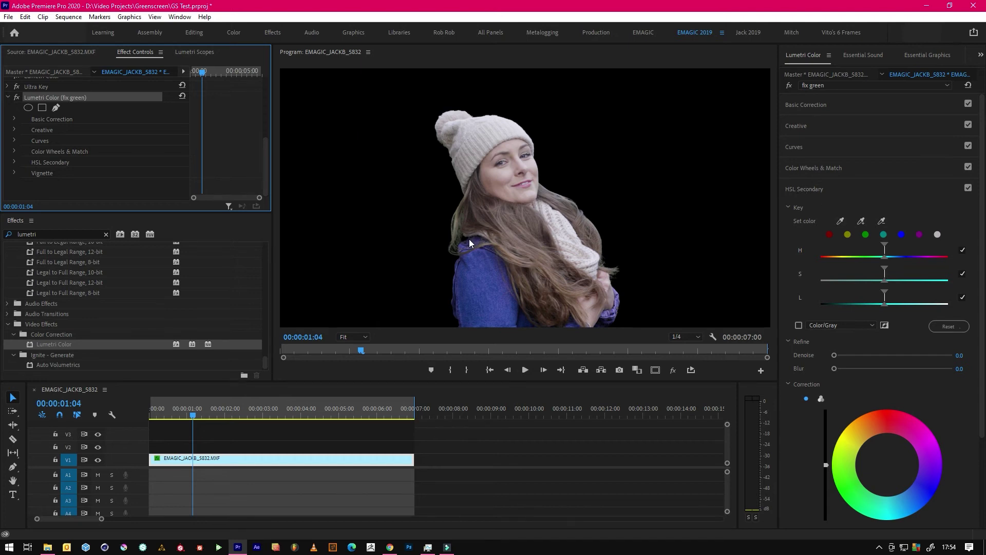
click(865, 235)
drag(875, 247, 882, 245)
drag(821, 268, 825, 291)
mouse_move(873, 248)
mouse_down()
mouse_move(923, 251)
mouse_move(858, 246)
mouse_up()
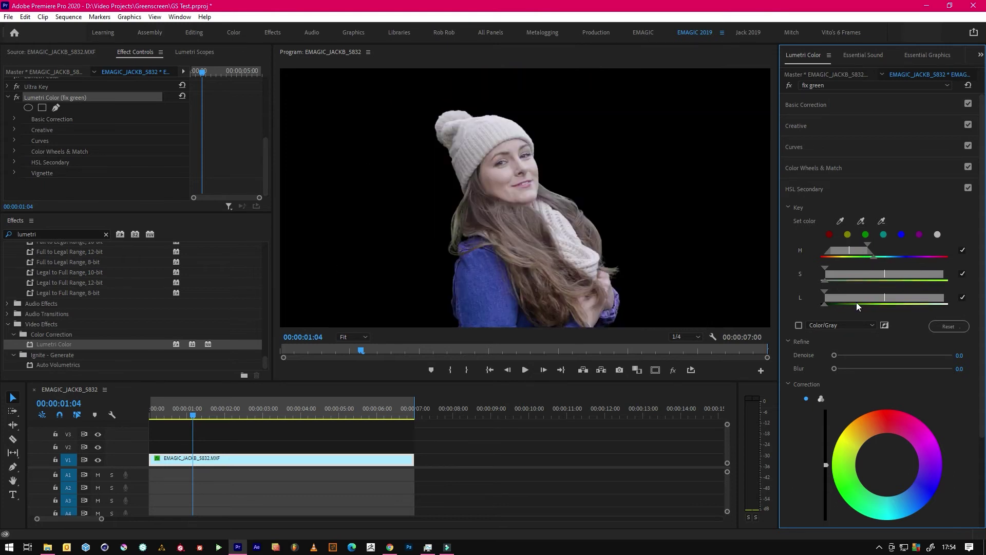
- Refine the HSL Secondary key with Denoise at about 65.4 and Blur at 5.7
scroll(873, 308, down, 2)
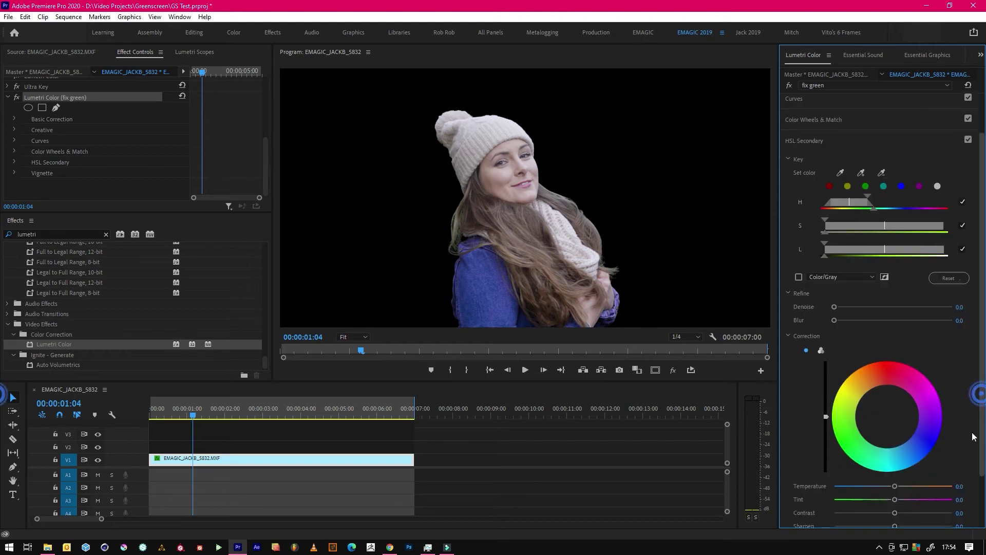
click(834, 307)
drag(835, 305, 910, 298)
drag(839, 323, 861, 322)
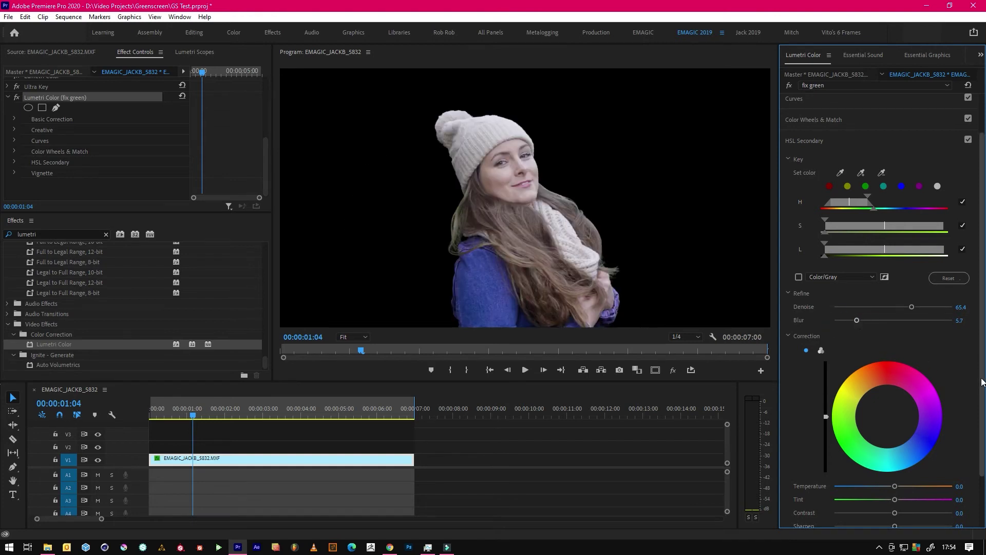
- Set the HSL Secondary correction's Temperature to -20.3 and Tint to 18.6, checking the hair edges at 100% zoom
scroll(982, 382, down, 3)
mouse_move(894, 435)
mouse_down()
mouse_move(916, 436)
mouse_move(905, 435)
mouse_up()
click(353, 336)
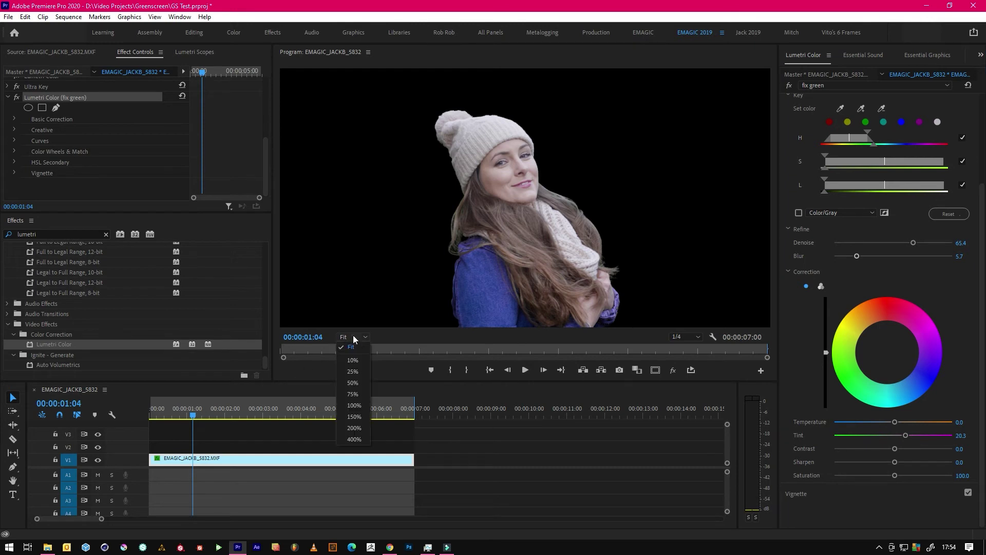
click(354, 405)
drag(516, 327, 506, 327)
mouse_move(766, 226)
mouse_down()
mouse_move(766, 208)
mouse_move(760, 225)
mouse_up()
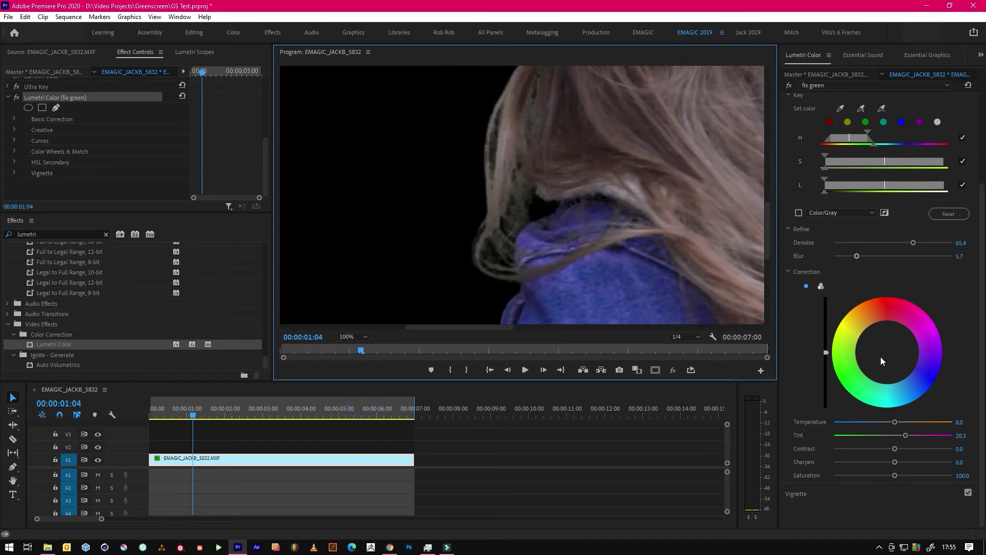
drag(905, 435, 886, 418)
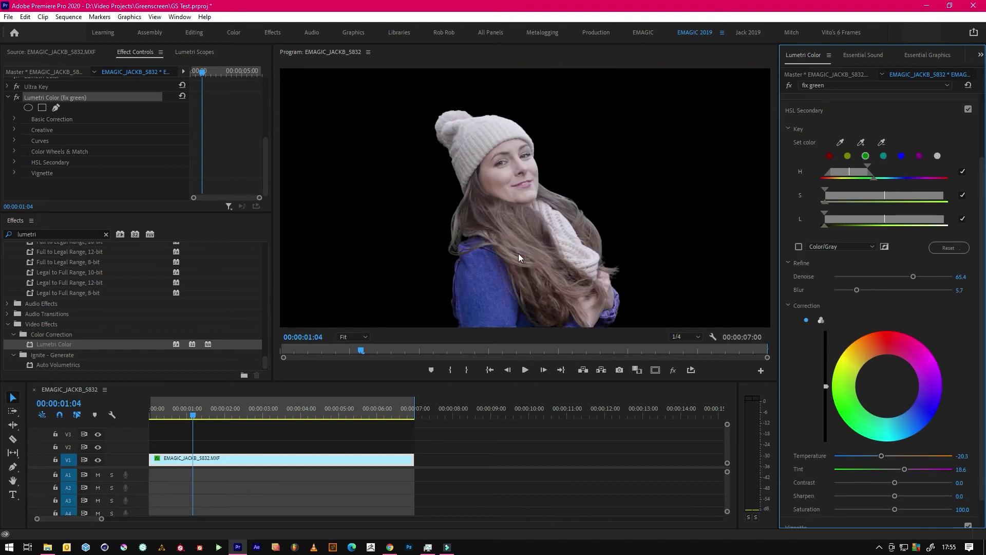
- Play the corrected clip from the start and park the playhead at 00:00:03:01
click(156, 407)
key(space)
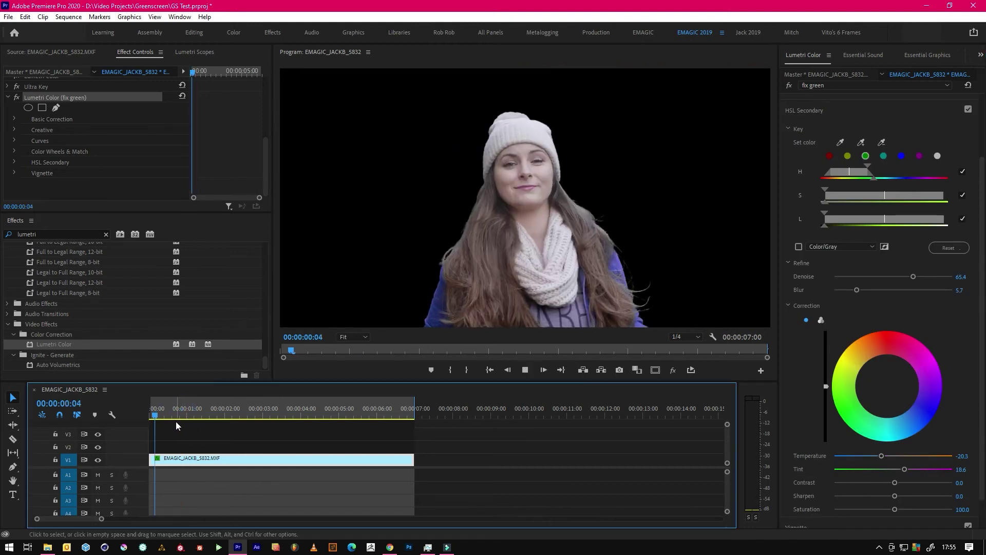
click(265, 411)
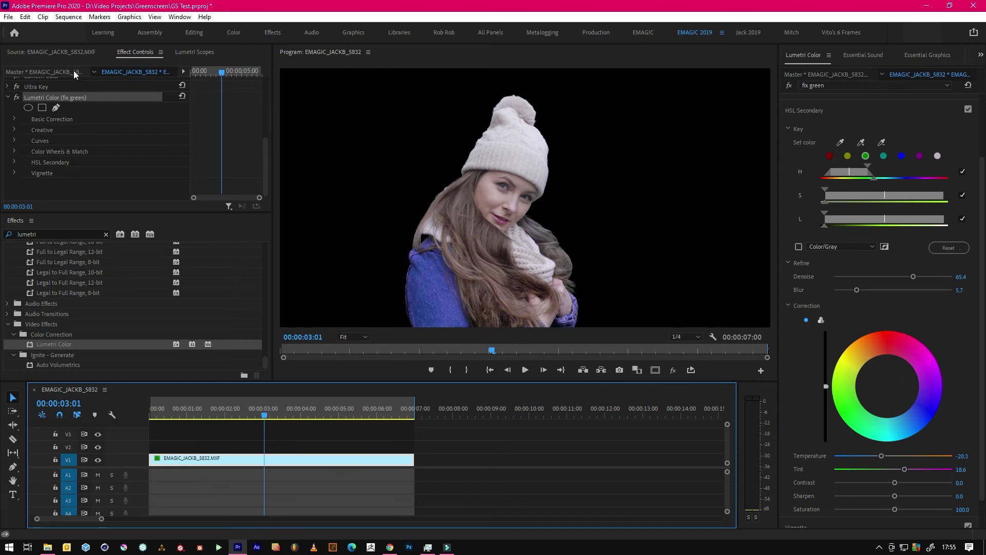
- Save the project and move the keyed clip up to track V2, with V1 untargeted
click(9, 17)
click(15, 155)
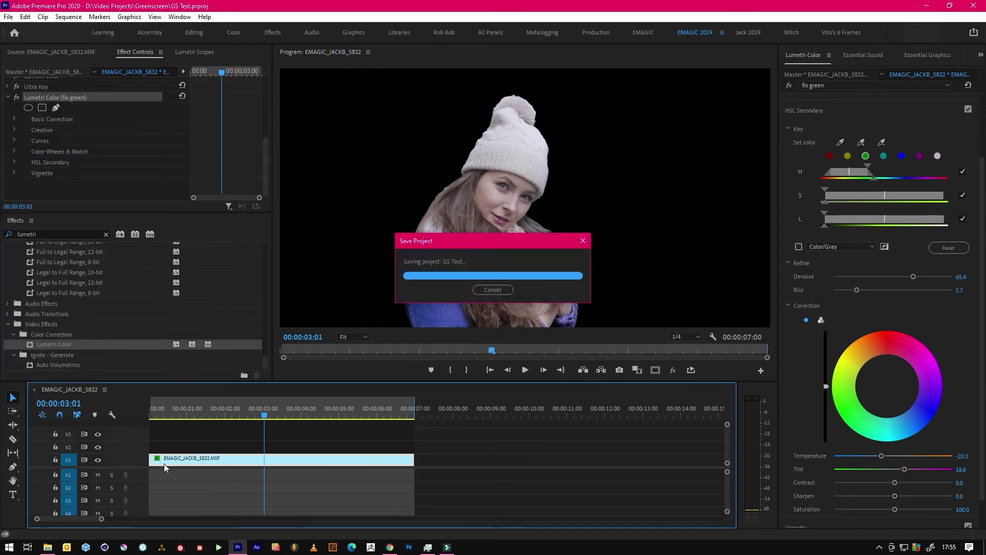
drag(165, 467, 165, 453)
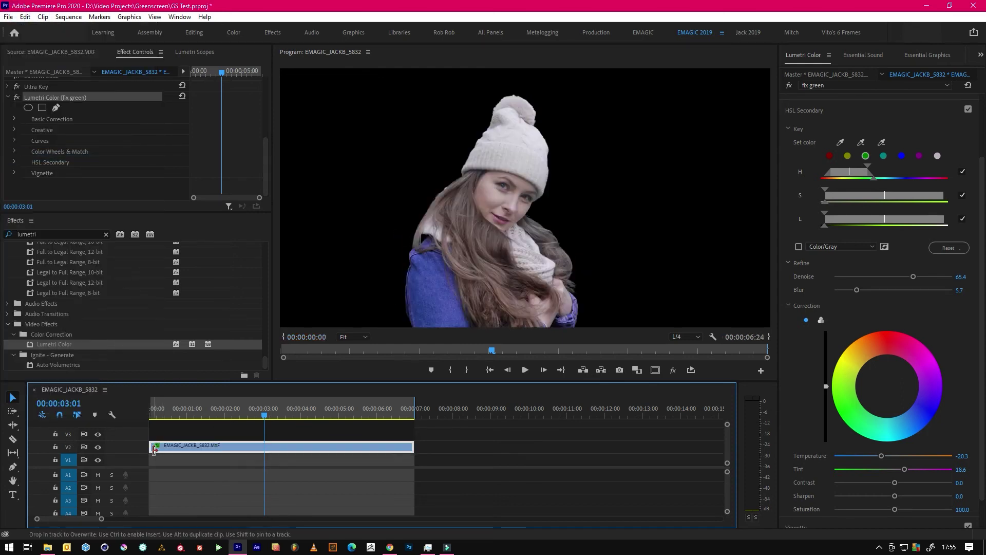
click(70, 464)
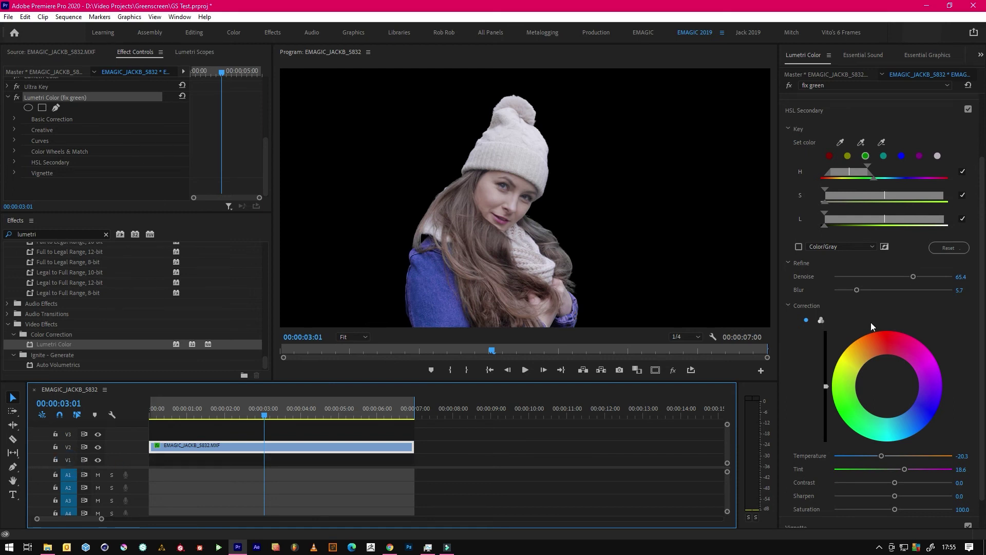
- Import snow.mp4 from the Greenscreen folder and place it on track V1 beneath the keyed clip, from the sequence start
click(368, 254)
key(ctrl+i)
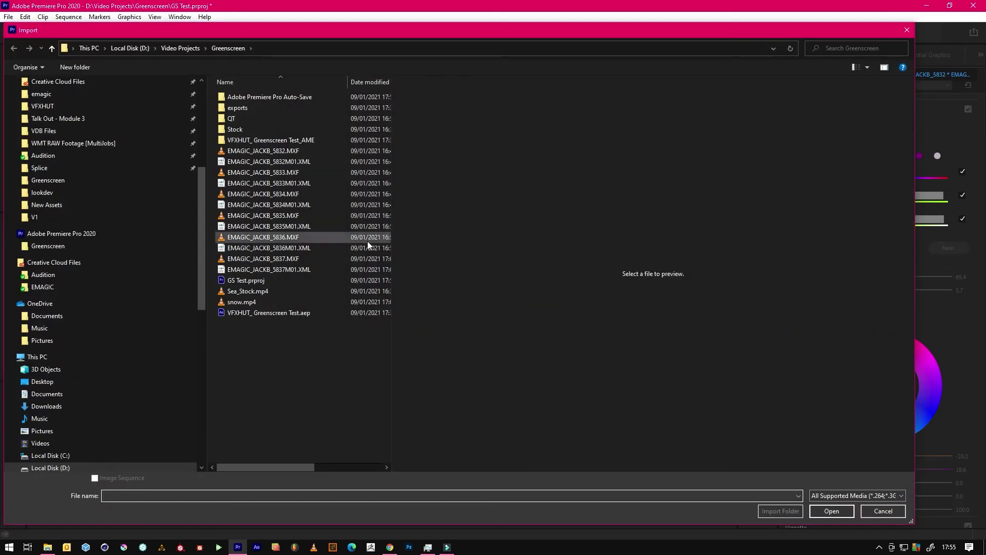
click(240, 304)
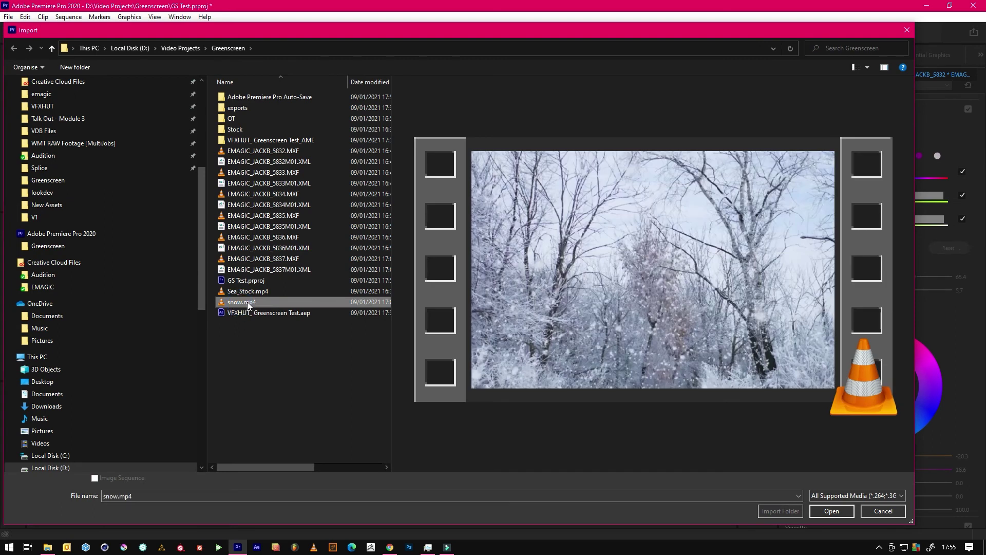
double_click(248, 301)
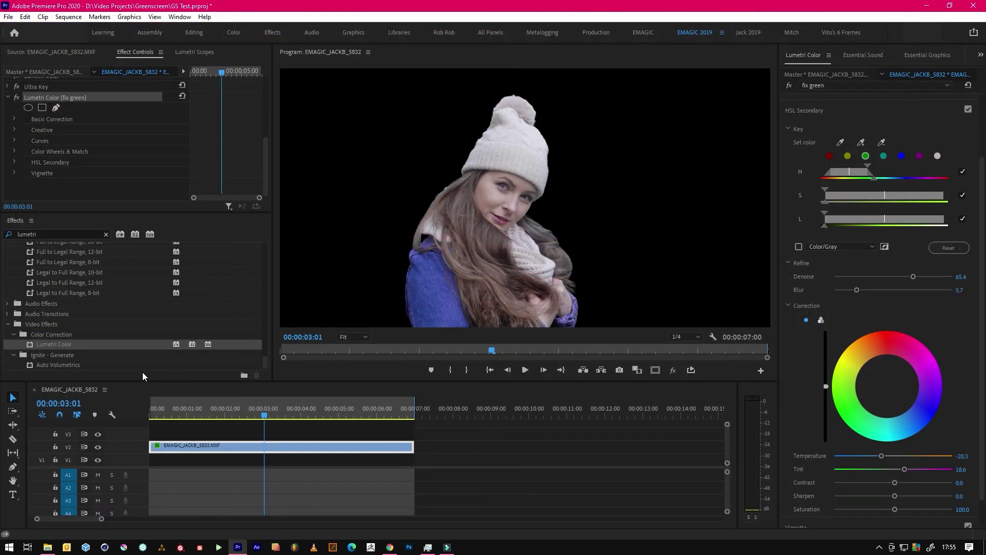
scroll(109, 263, down, 1)
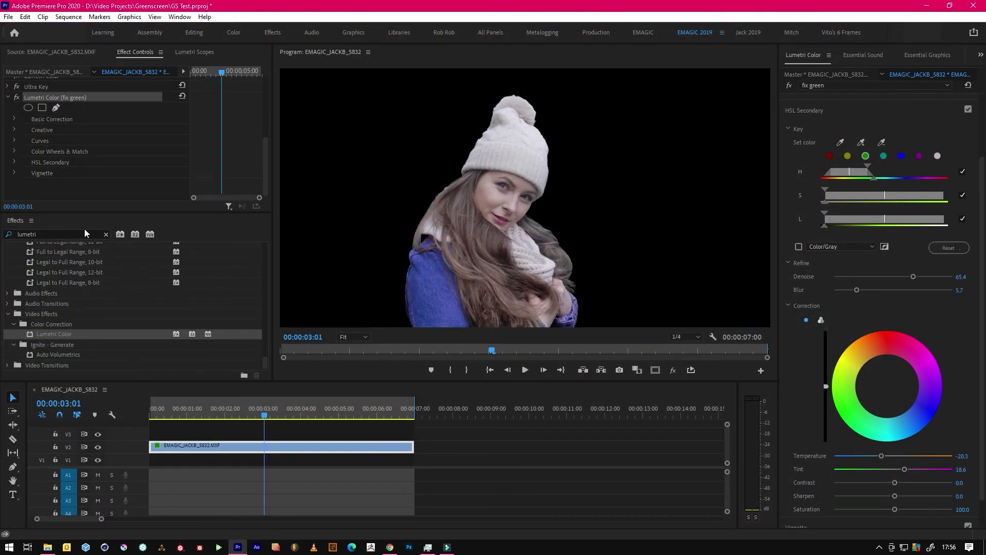
drag(559, 174, 200, 459)
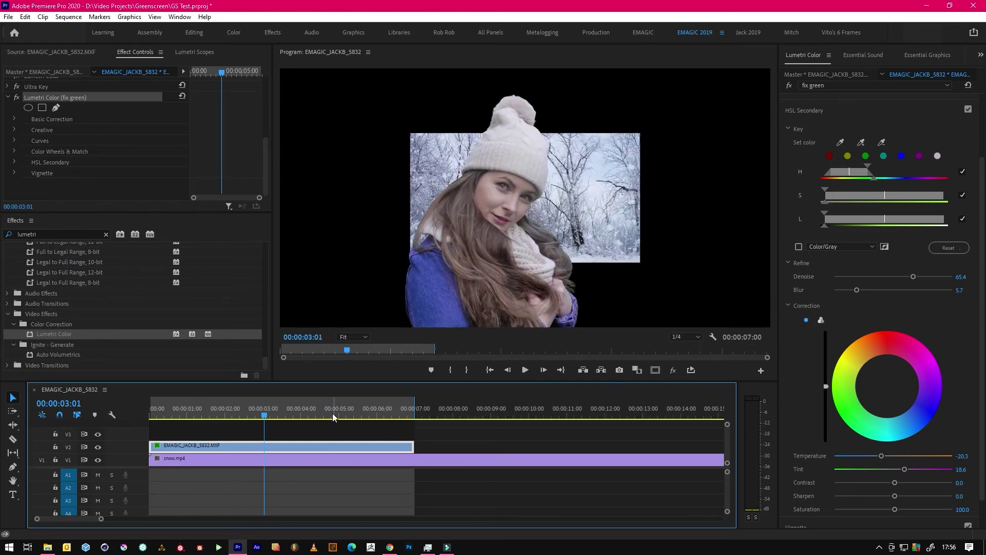
- Scale the snow.mp4 background clip up to about 223.8 so it fills the frame
click(272, 460)
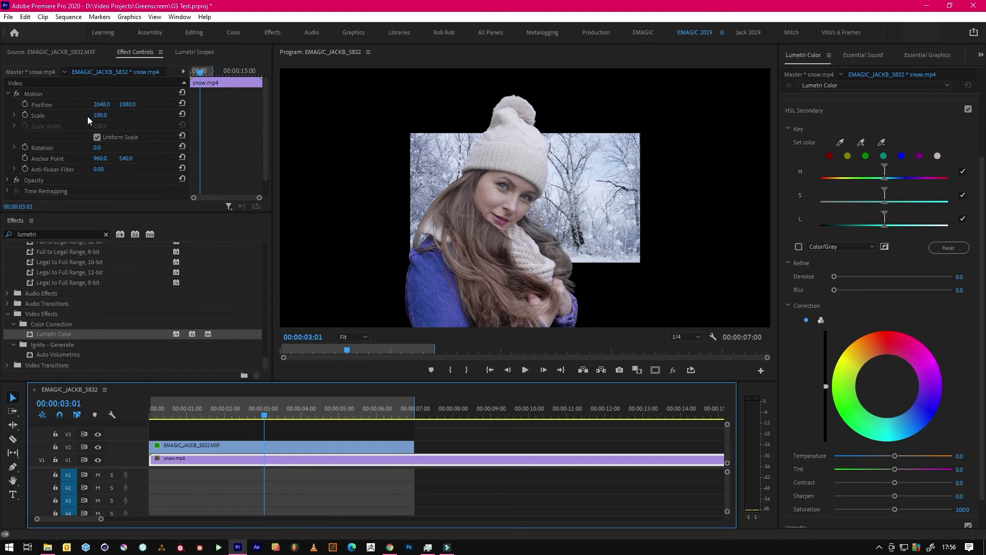
click(34, 94)
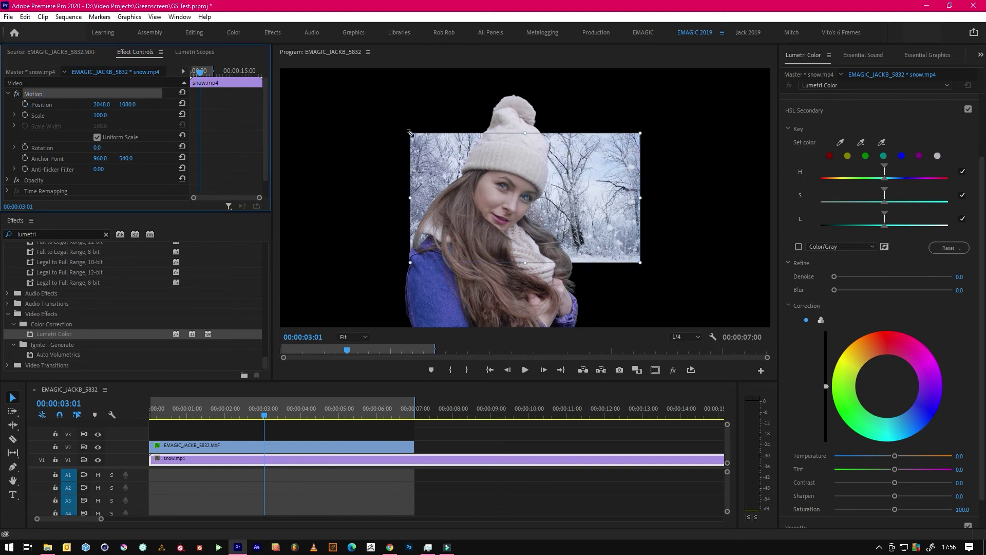
drag(410, 133, 267, 54)
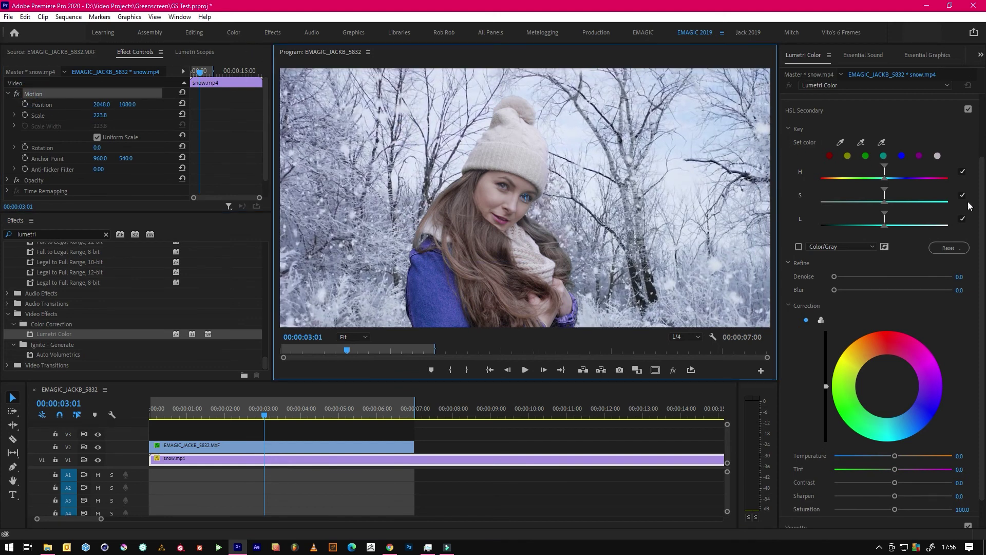
scroll(969, 205, up, 3)
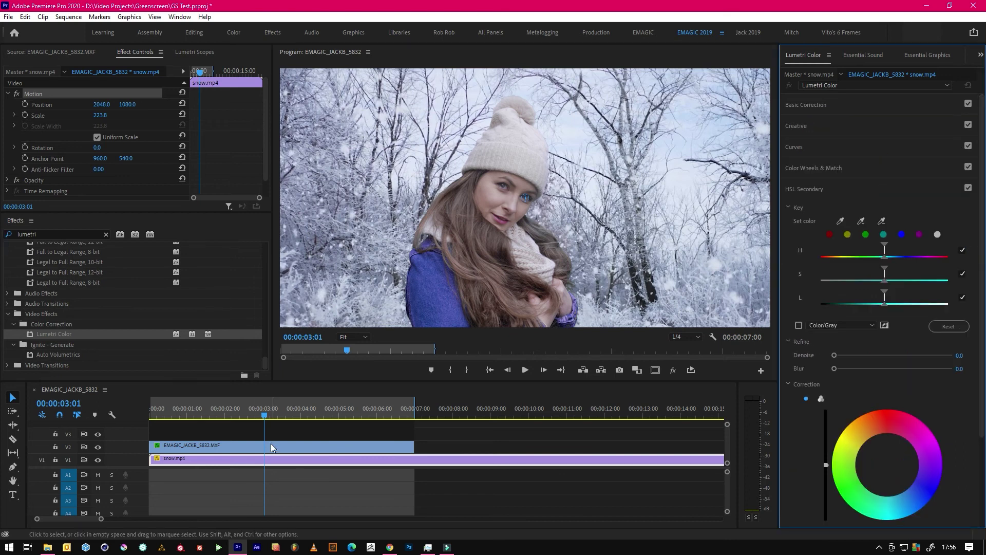
- Deselect the background clip, play the composite from the start of the sequence and stop at 00:00:02:04
click(470, 433)
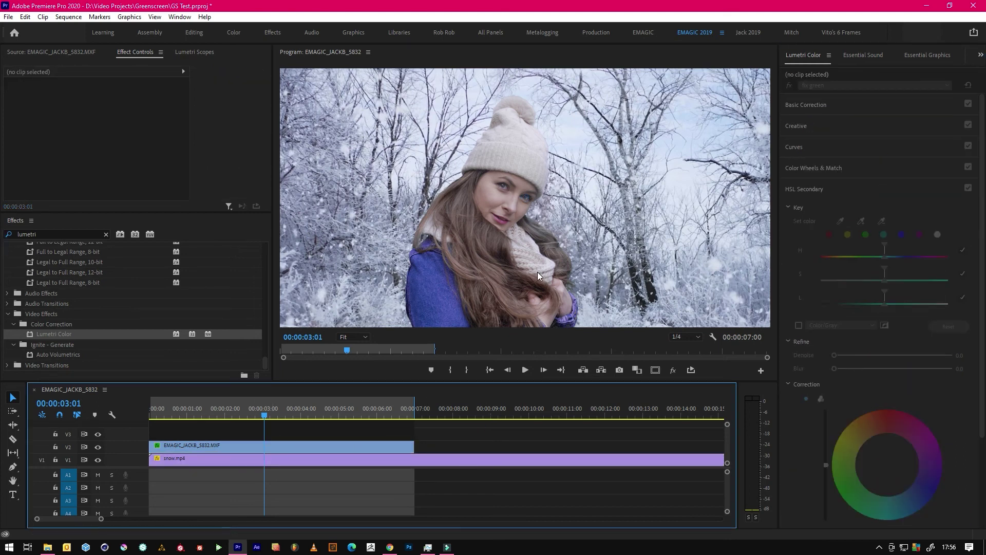
key(Right)
key(Right)
drag(235, 407, 144, 409)
key(space)
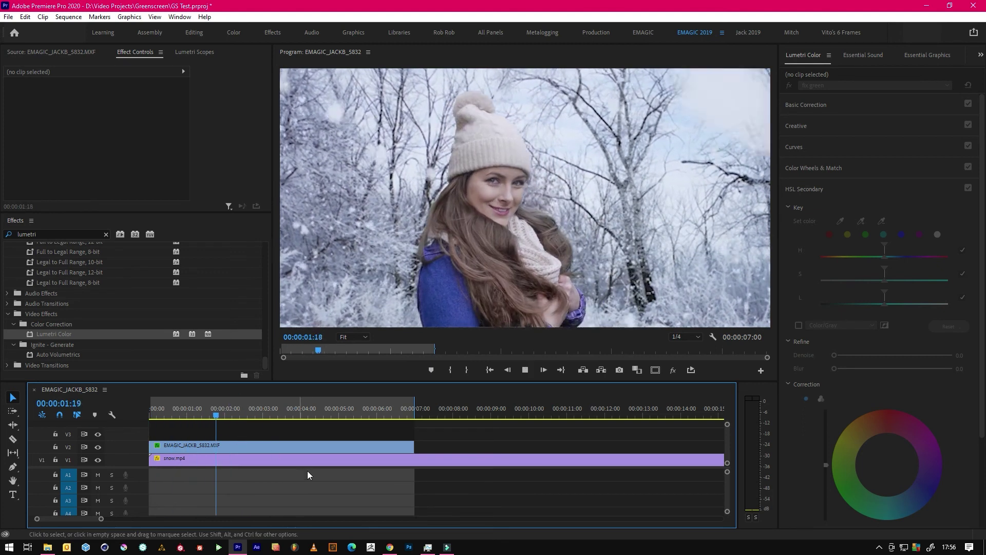
key(space)
- Grade the keyed clip on V2 with Lumetri Basic Correction: Temperature -23.8, Contrast 48.9 and Whites -4.8
click(245, 446)
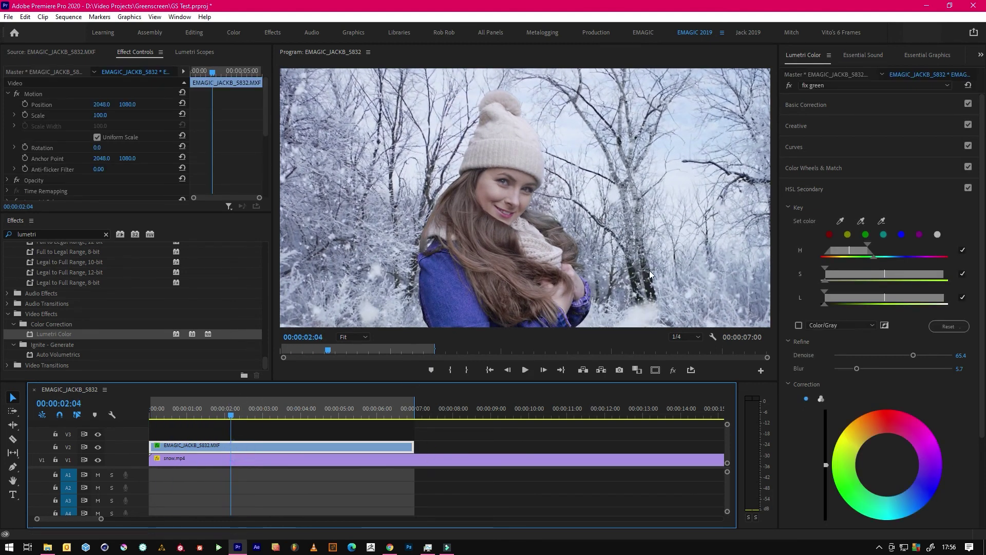
click(827, 108)
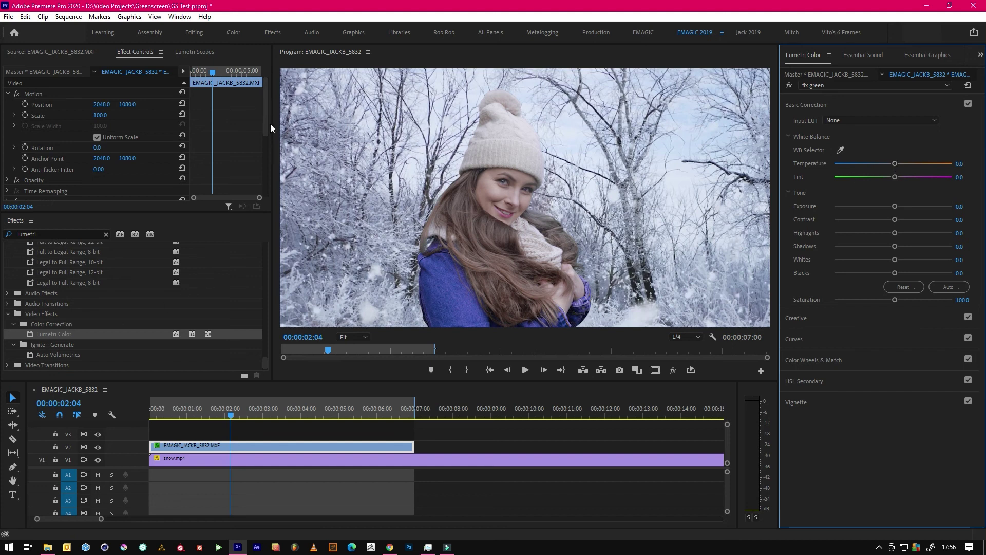
click(880, 88)
click(822, 106)
drag(895, 164, 878, 163)
drag(895, 219, 917, 220)
mouse_move(889, 263)
mouse_down()
mouse_move(871, 258)
mouse_move(899, 261)
mouse_move(889, 256)
mouse_up()
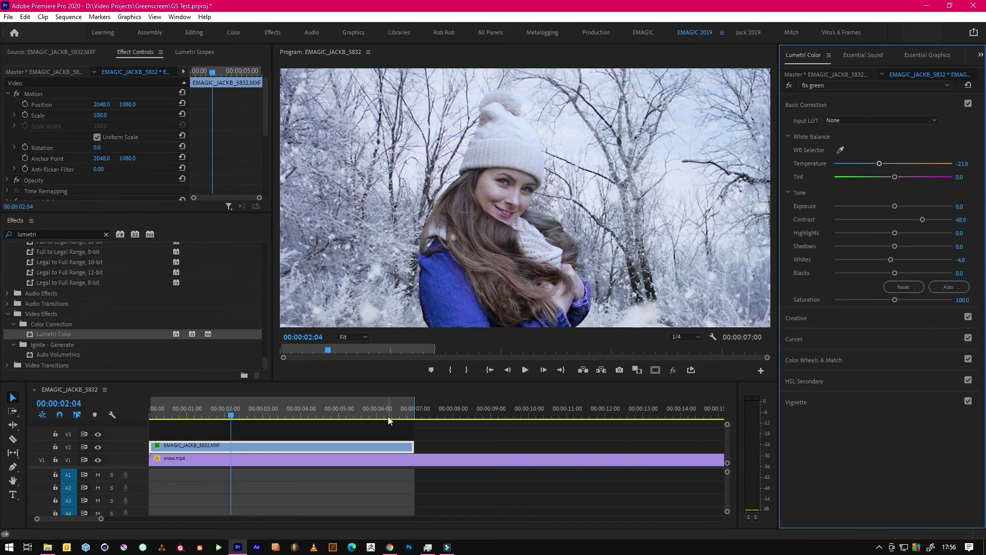
- Review the graded composite by scrubbing and playing it from near the start, stopping at 00:00:02:23
click(226, 416)
key(space)
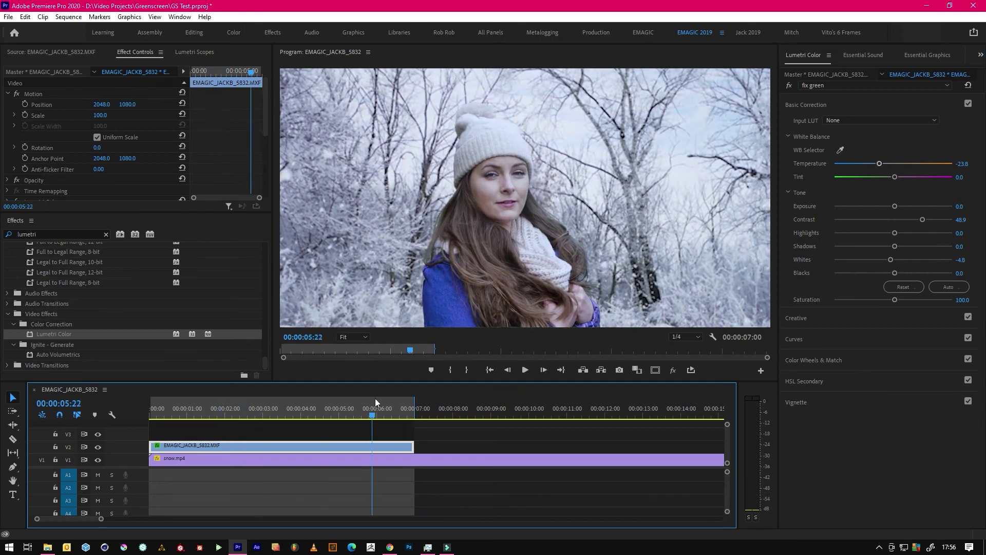
mouse_move(233, 405)
mouse_down()
mouse_move(190, 404)
mouse_move(215, 407)
mouse_up()
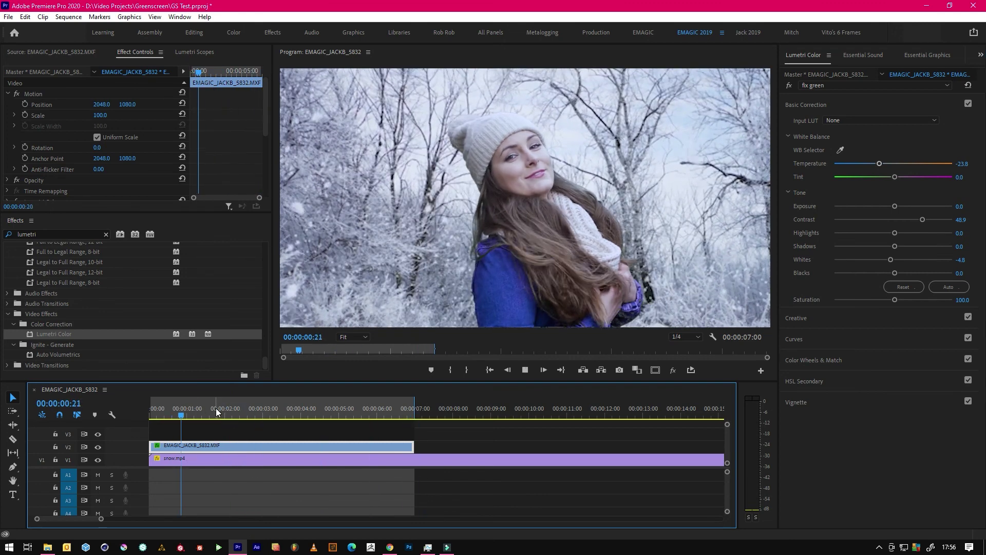
key(space)
key(space)
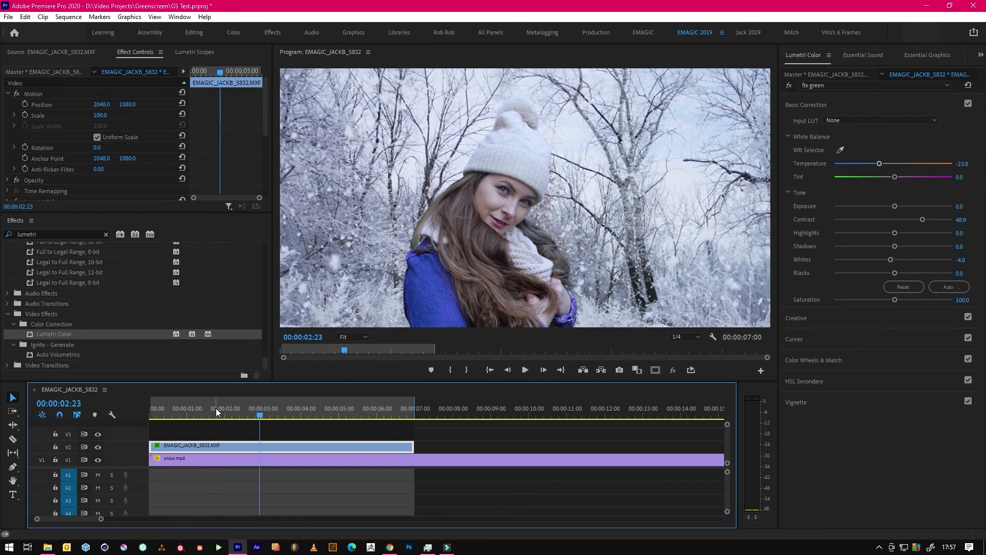